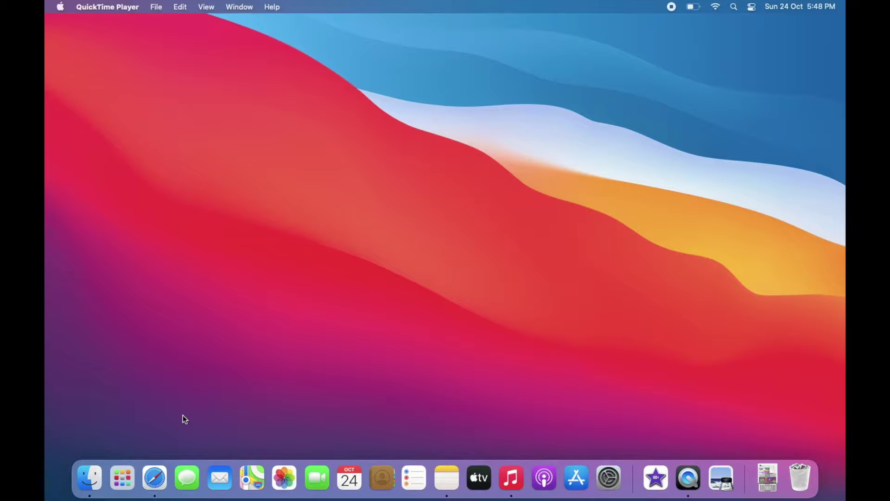
Step: Launch Safari in full screen and load google.com
click(154, 477)
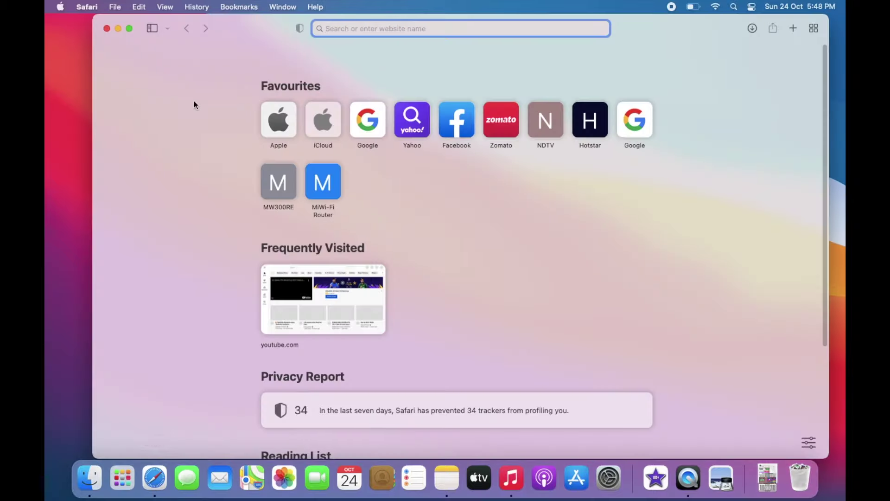
click(130, 29)
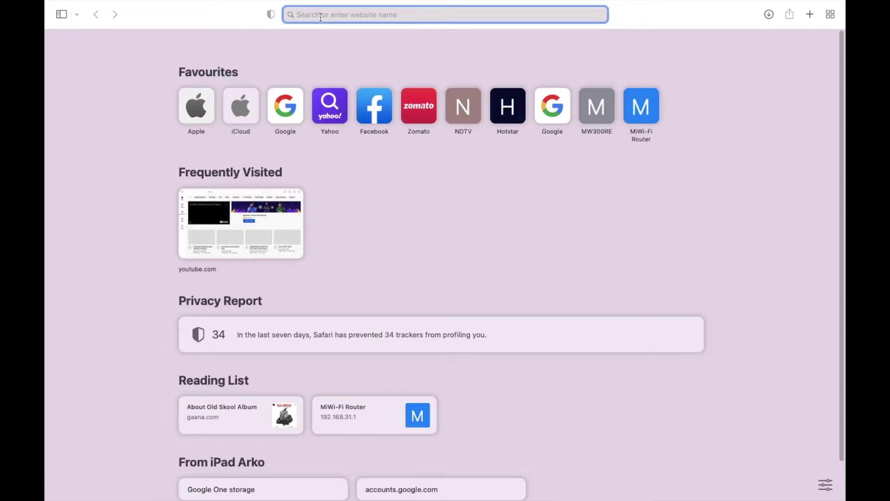
text(googlw)
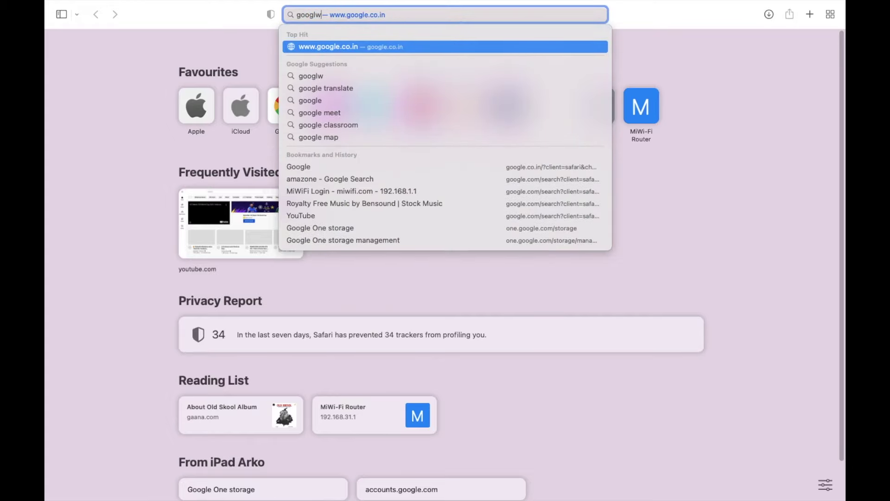
key(BackSpace)
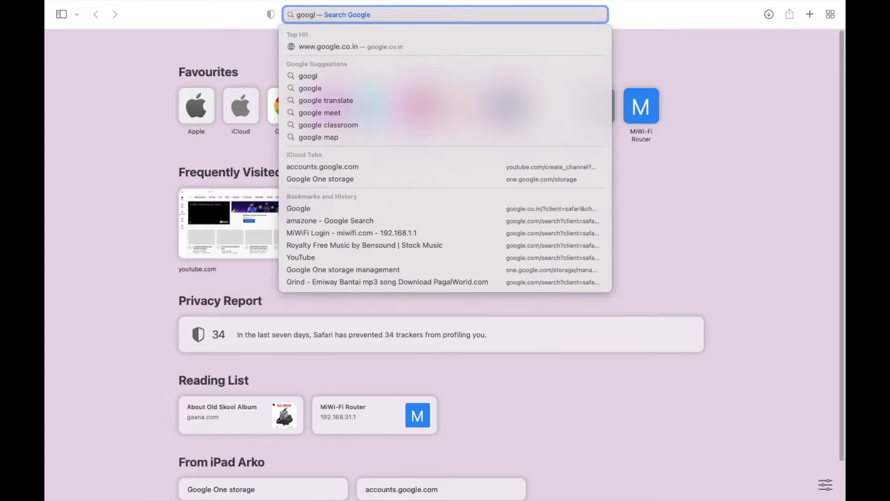
text(e.com)
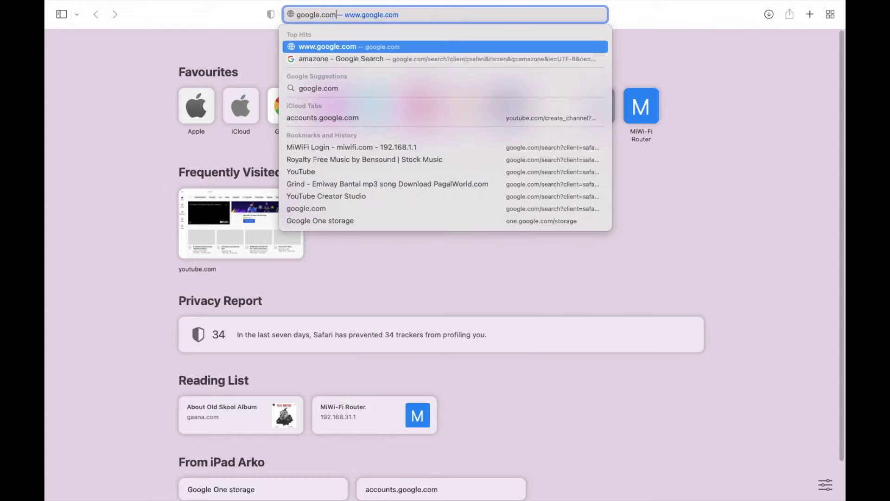
key(Return)
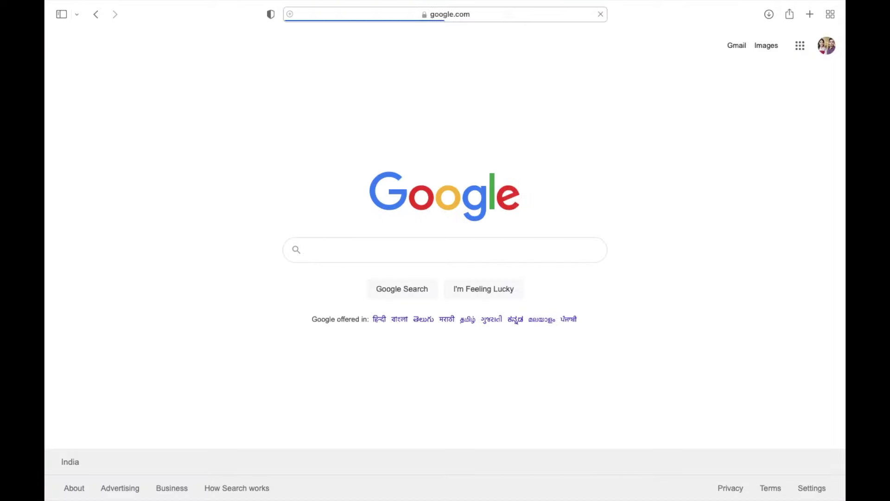
Step: Search Google for 'wb e district' and open the West Bengal e-District Applicant Login Page result
click(398, 250)
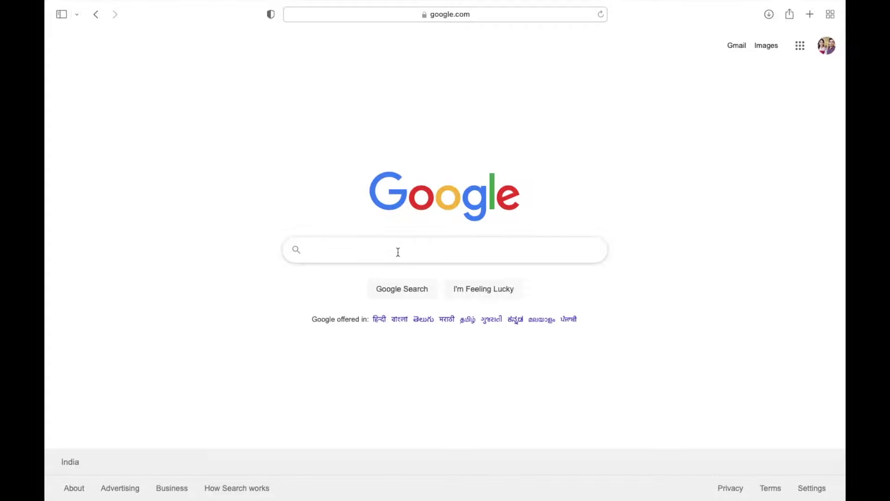
text(wb )
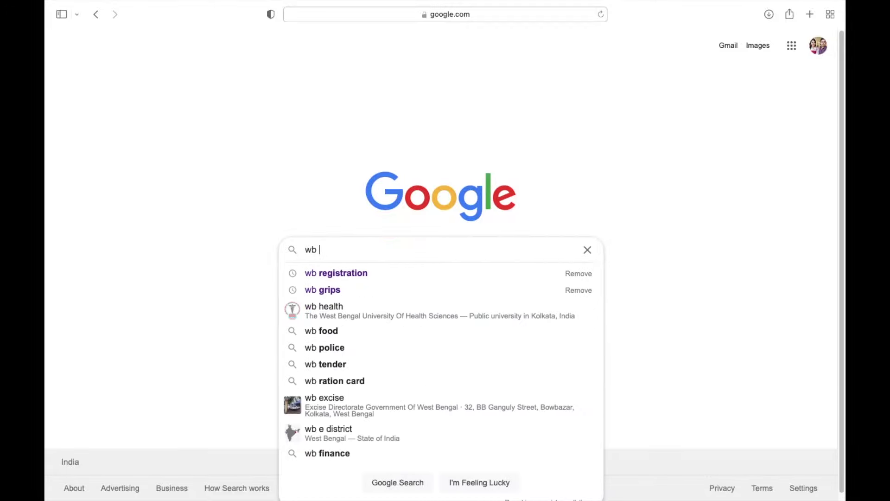
text(e distr)
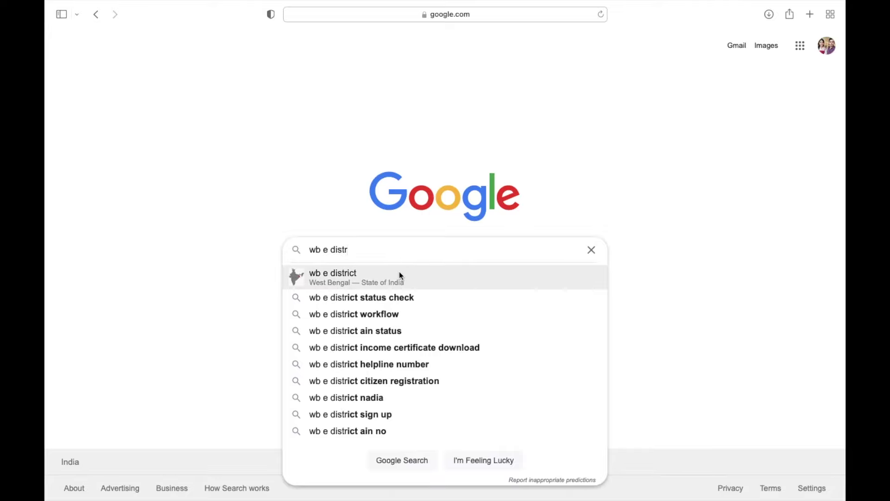
text(ict)
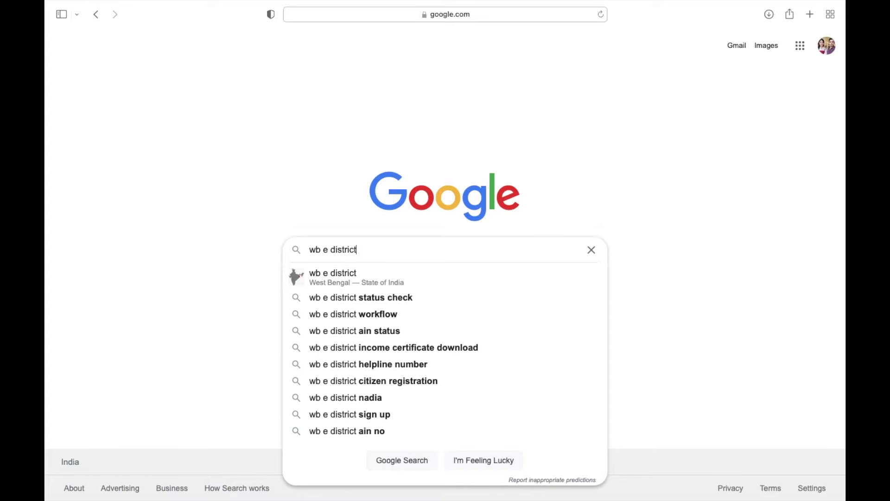
key(Return)
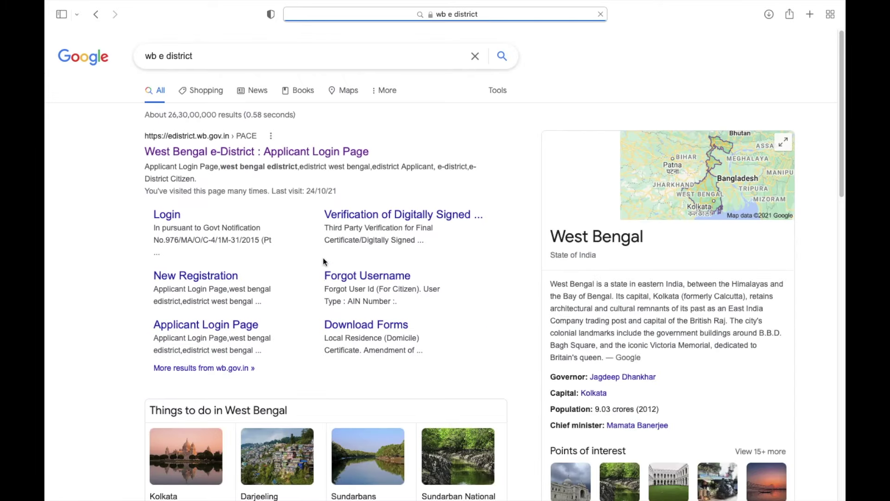
click(221, 155)
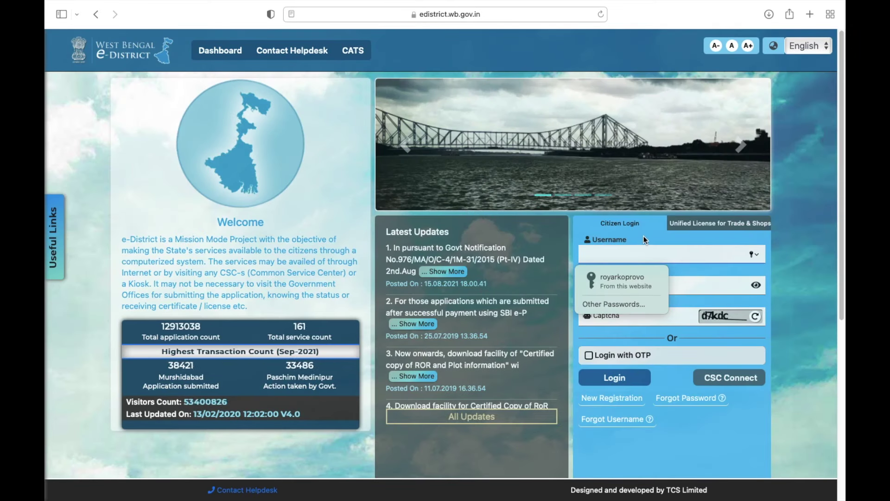
Step: Log in with the saved username and password plus the on-screen captcha code
click(644, 236)
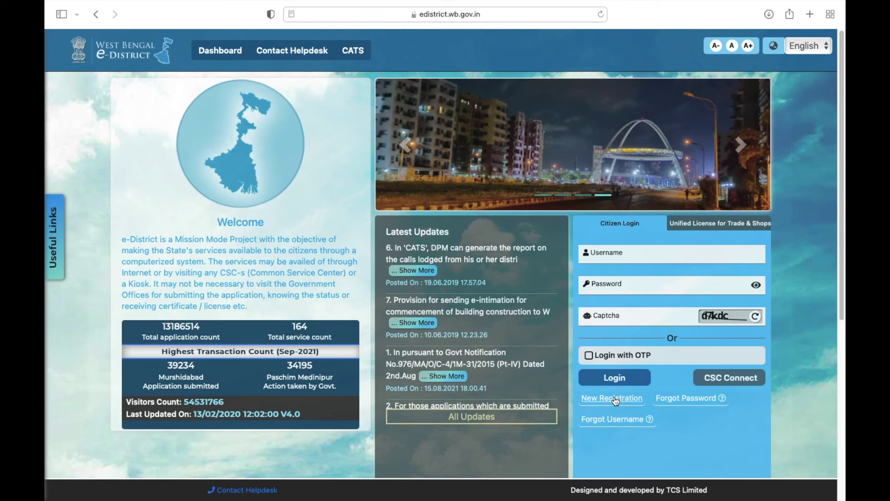
click(615, 401)
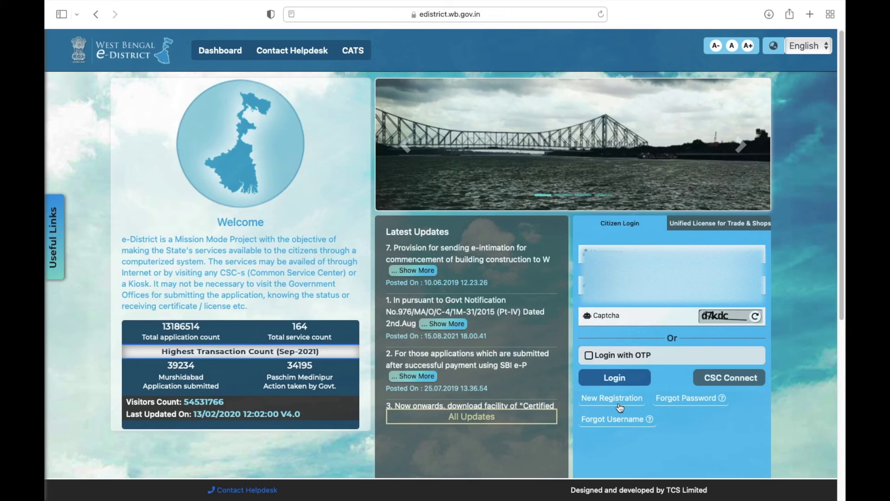
click(642, 254)
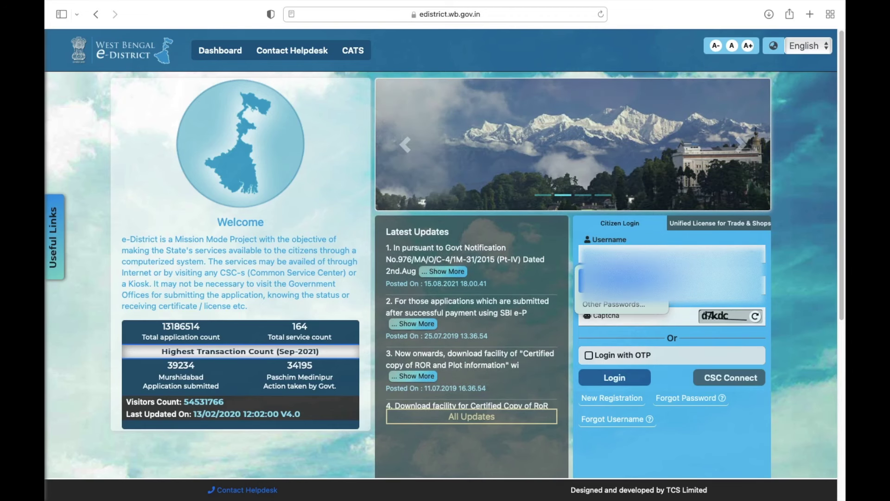
click(621, 281)
click(614, 317)
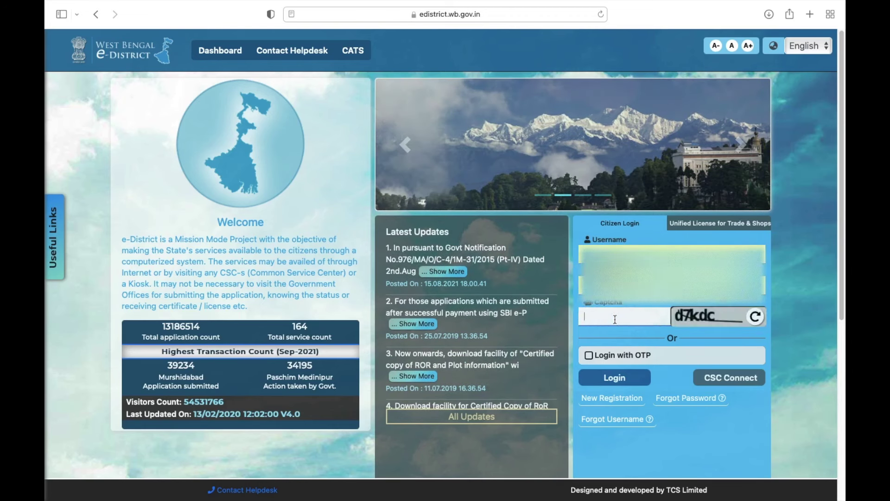
text(d7)
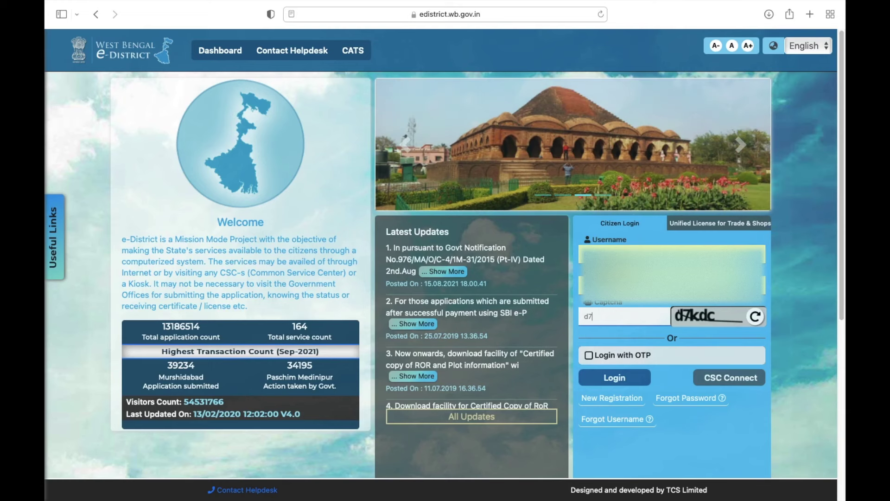
text(kdc)
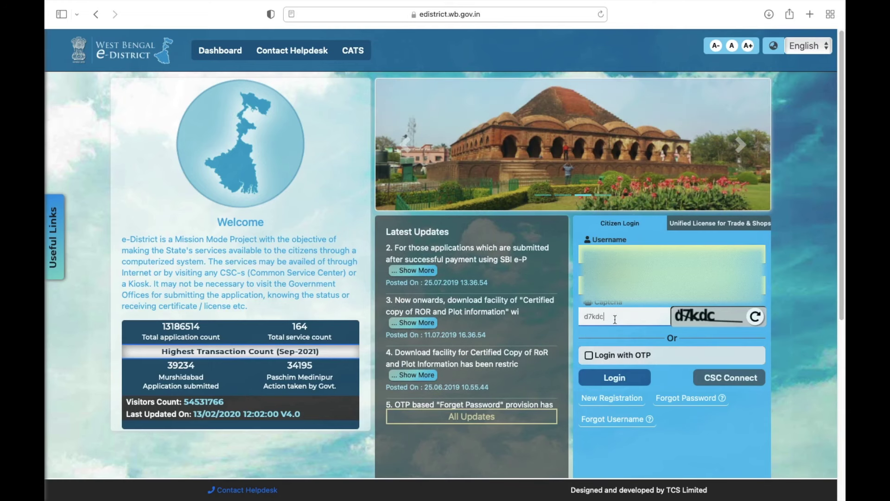
click(597, 379)
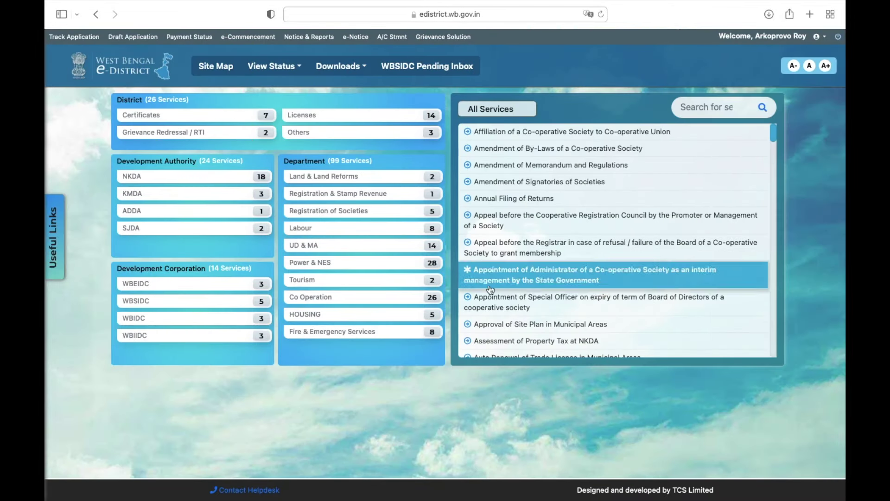
Step: Filter services to Registration & Stamp Revenue and open Certified Copy of Registered Deed
click(363, 193)
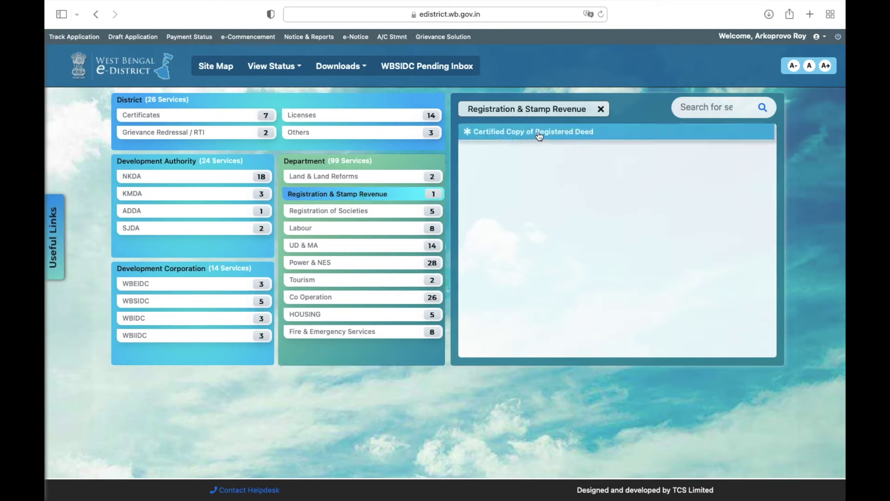
click(577, 134)
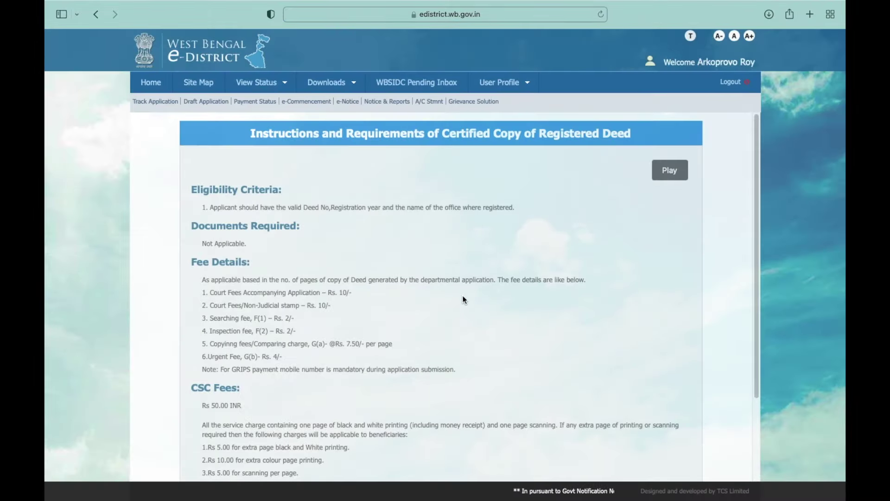
drag(463, 299, 488, 264)
Step: Scroll past the deed-copy instructions and proceed with Apply/Download
click(491, 263)
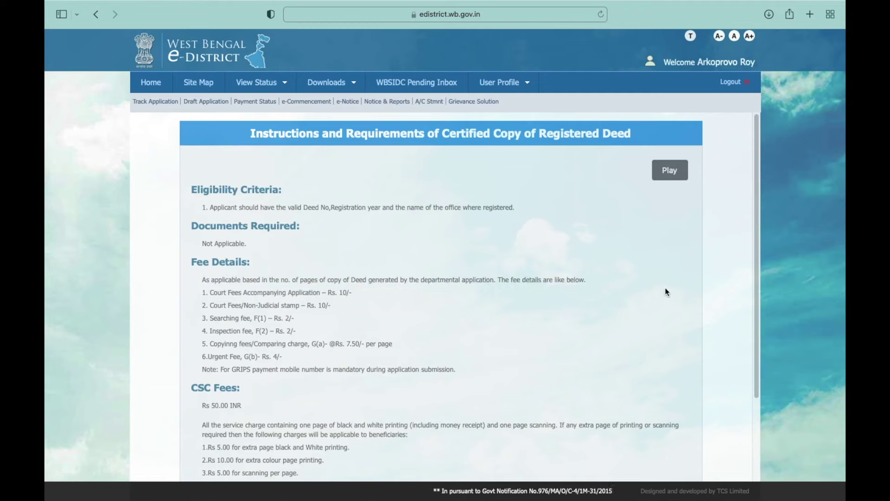
scroll(755, 213, down, 1)
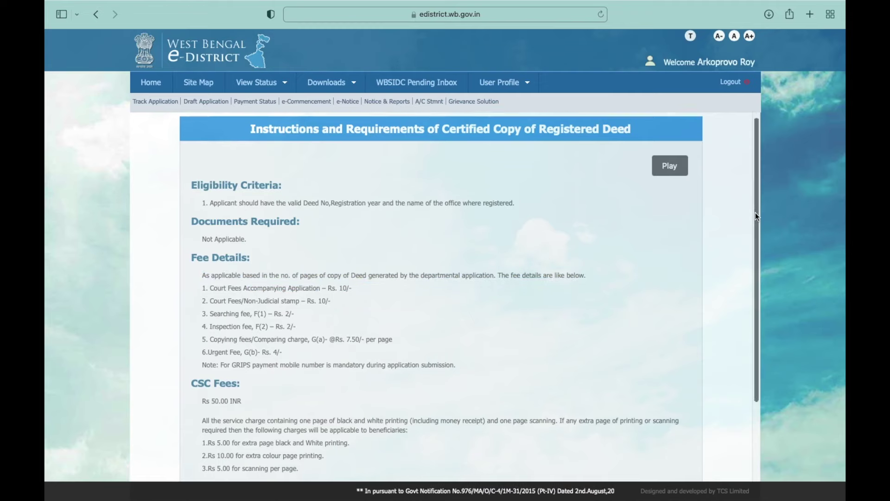
scroll(755, 212, down, 5)
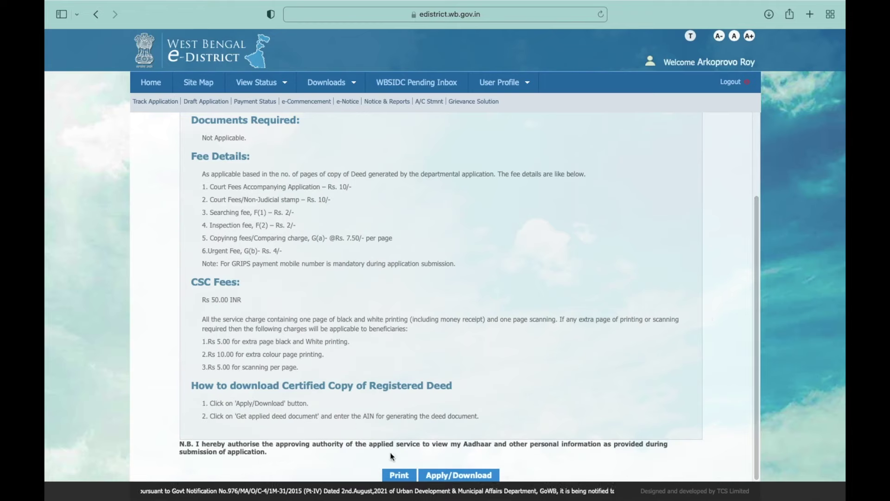
click(464, 475)
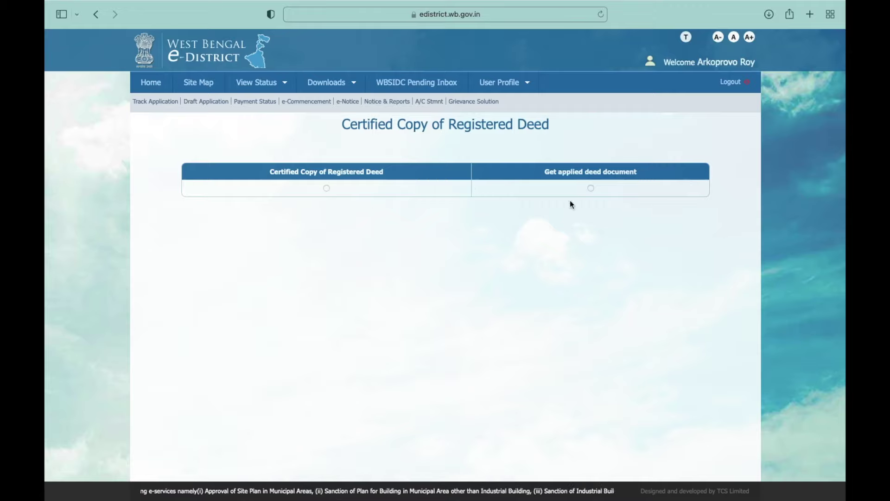
Step: Choose to apply for a Certified Copy of Registered Deed and continue
click(327, 186)
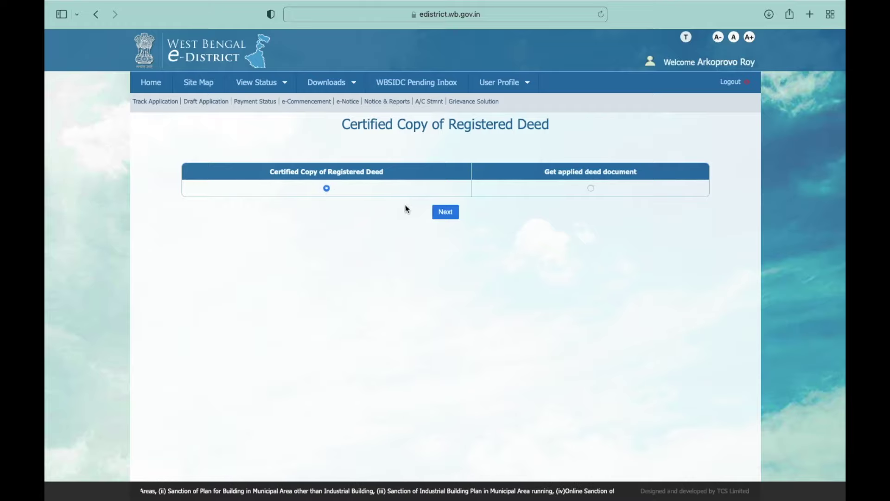
click(431, 215)
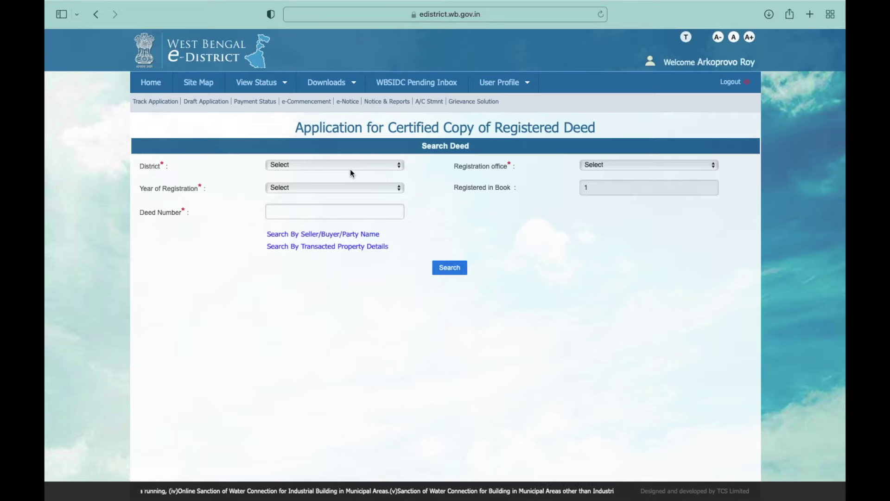
Step: Set District to Malda and Registration office to MALDA (A.D.S.R.)
click(350, 168)
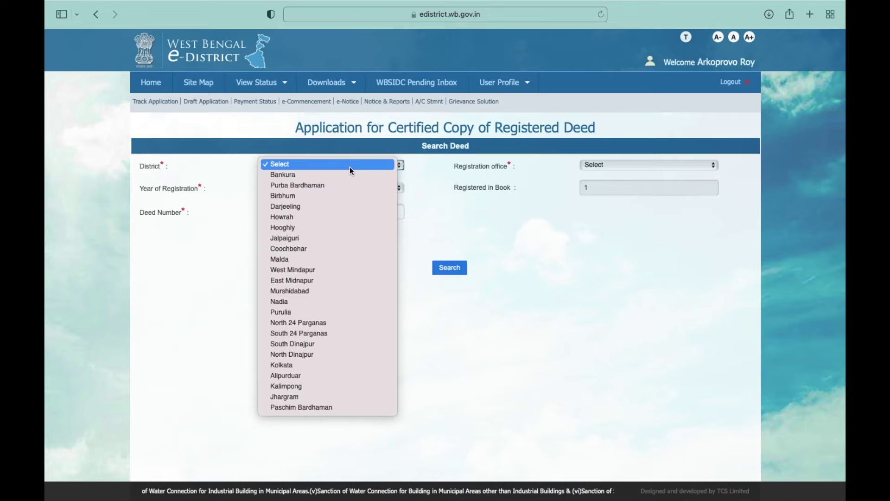
key(m)
key(Return)
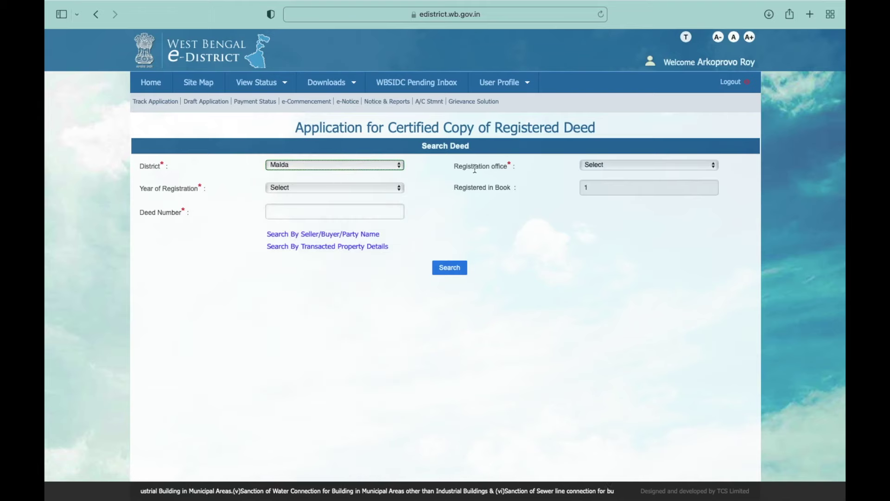
click(580, 166)
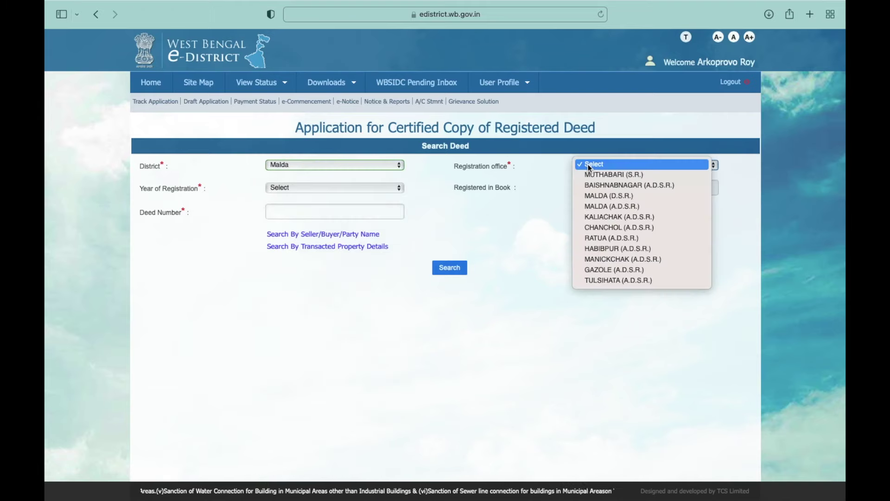
key(Down)
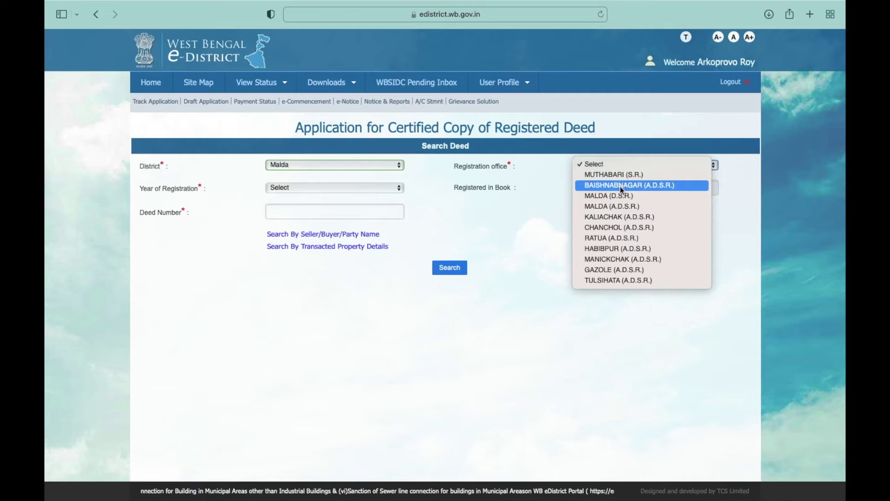
click(616, 206)
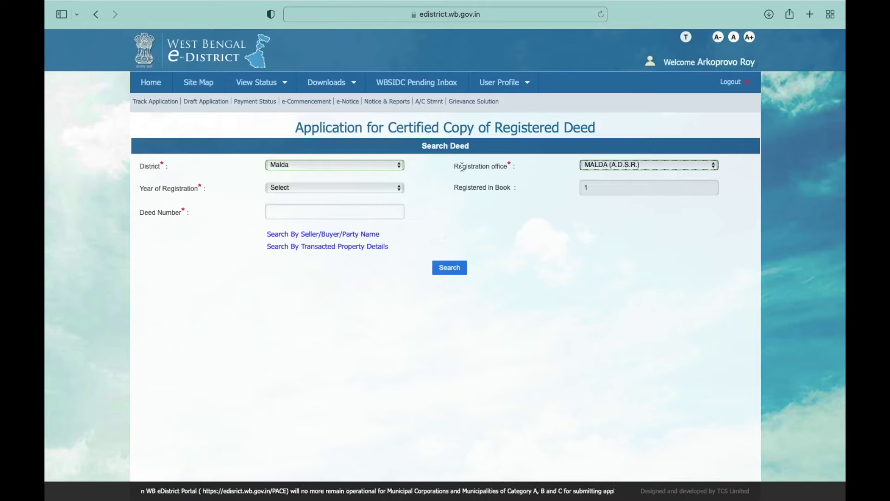
click(348, 187)
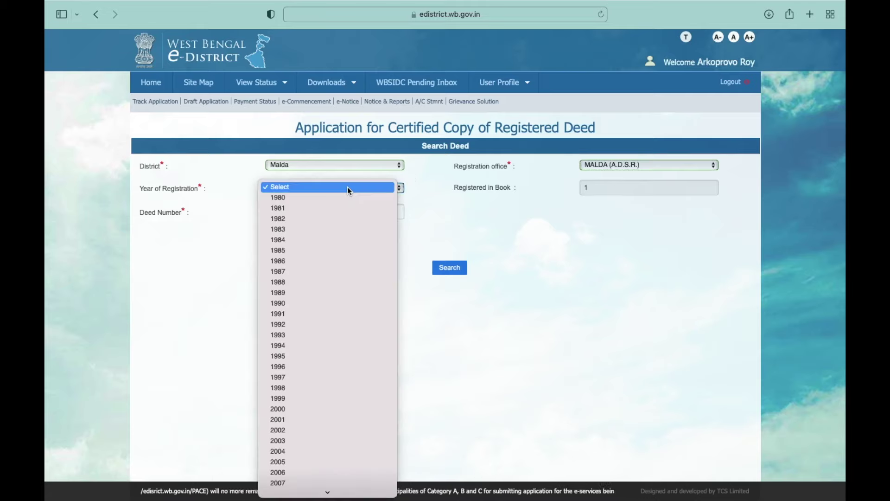
text(2011)
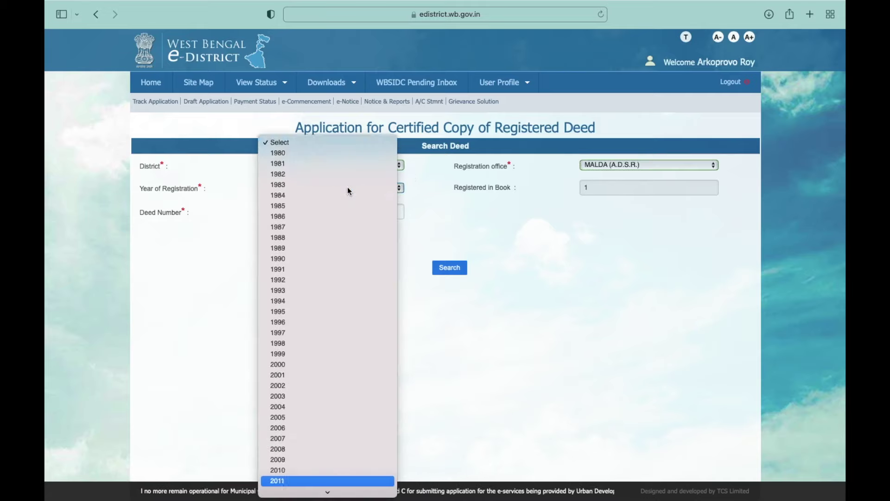
key(Return)
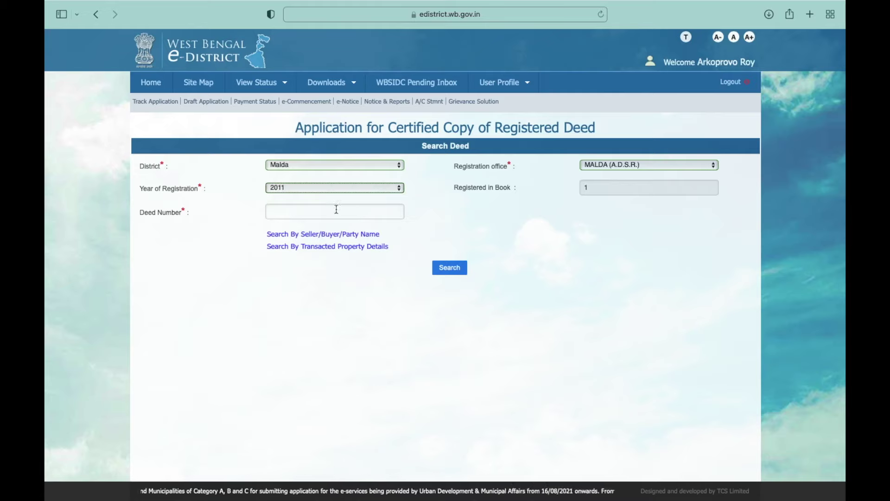
click(336, 209)
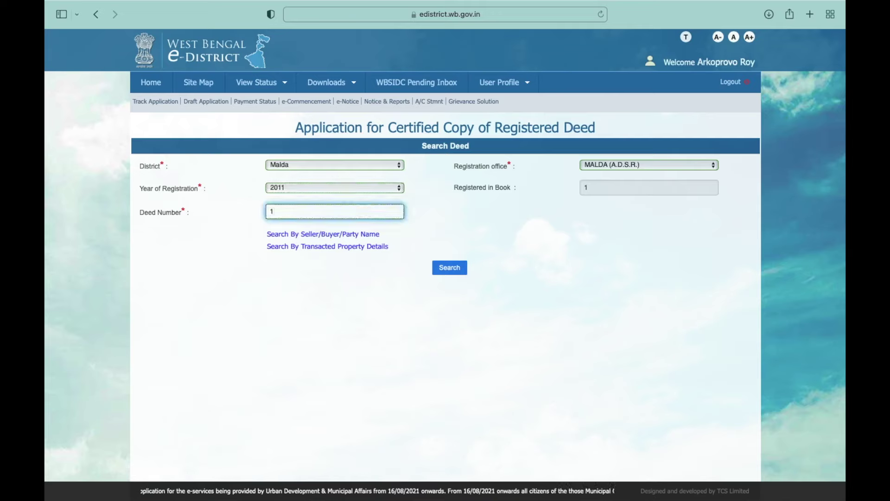
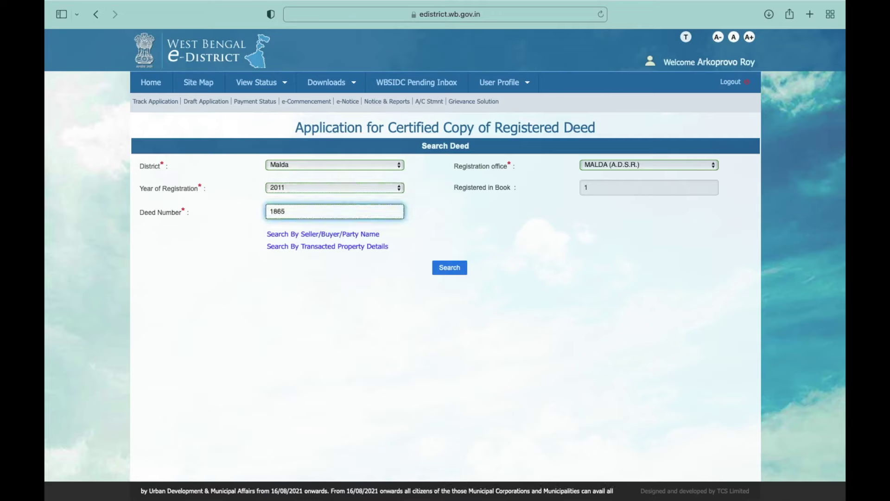
click(448, 268)
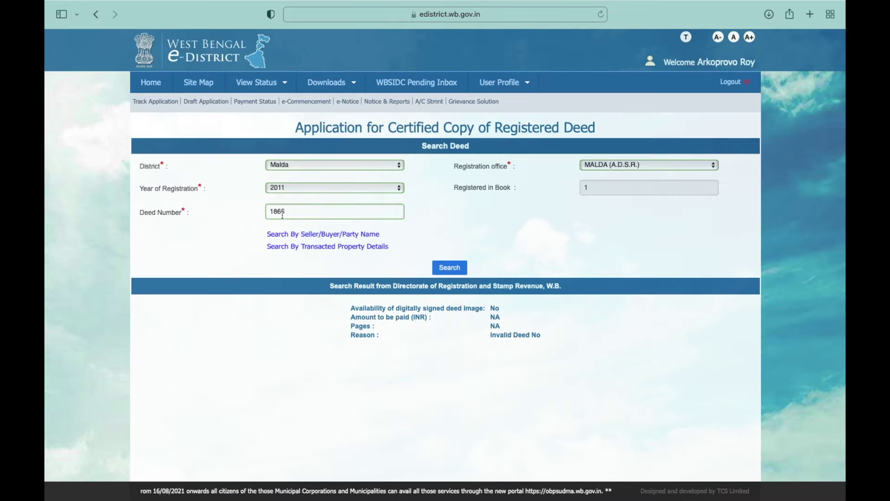
drag(287, 212, 256, 210)
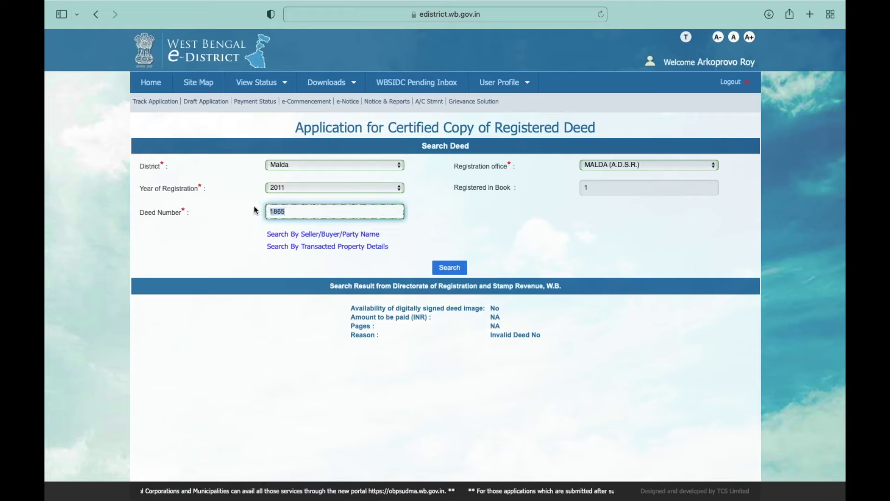
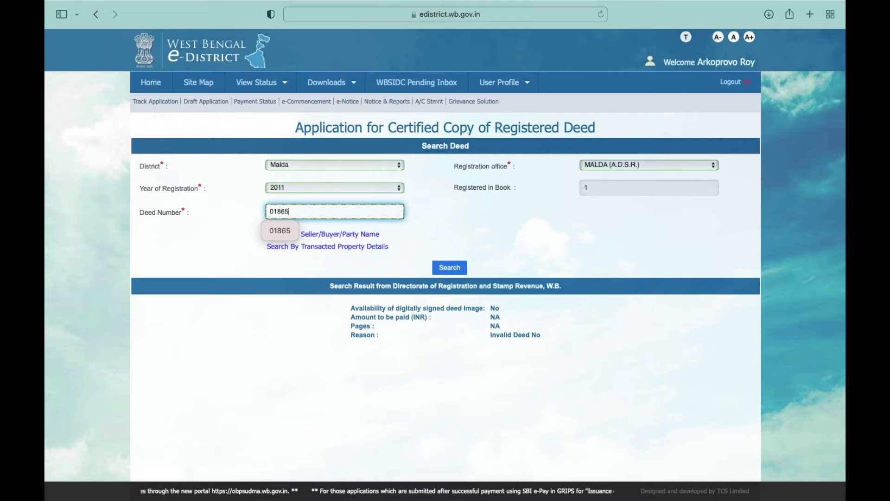
click(452, 267)
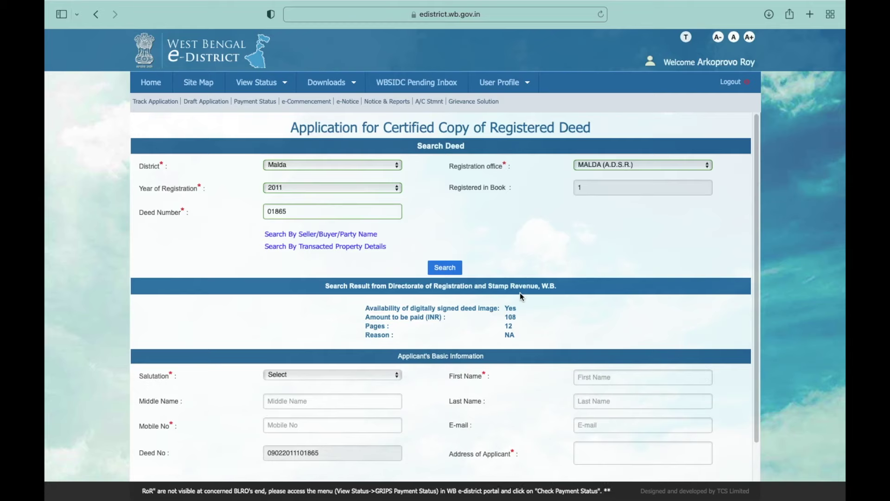
Step: Change Registration office to MALDA (D.S.R.) and re-run the deed search
click(590, 166)
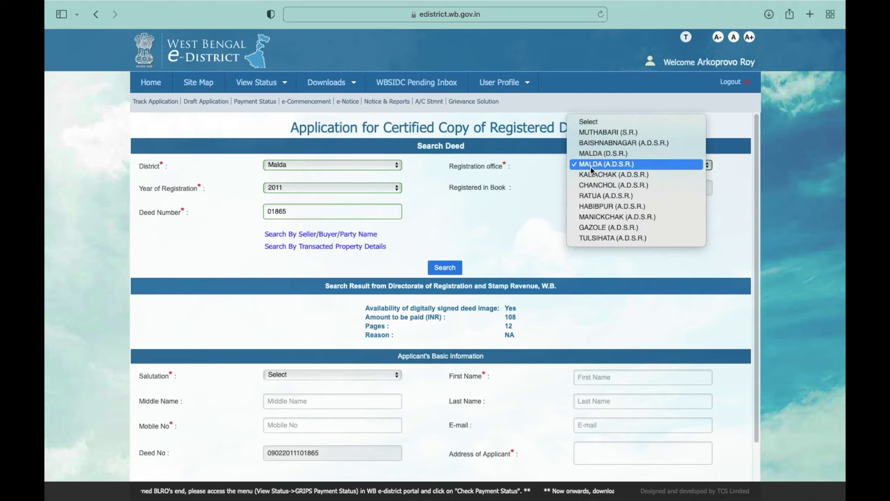
click(597, 156)
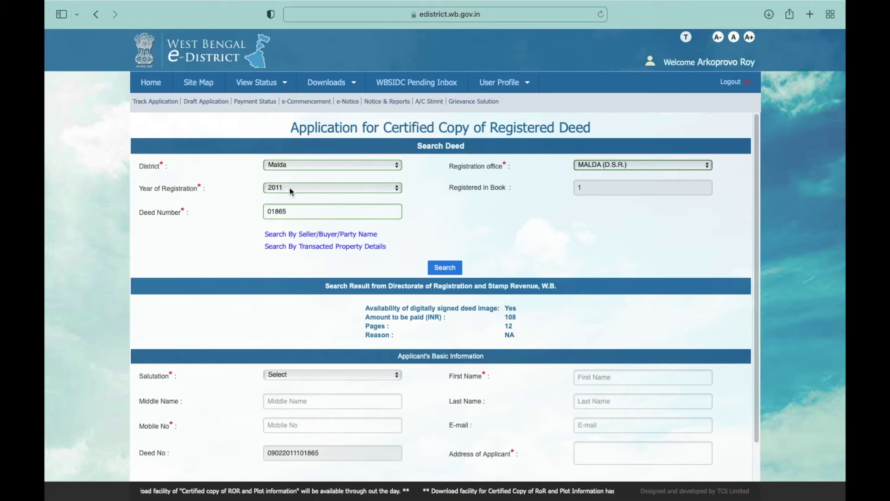
click(291, 210)
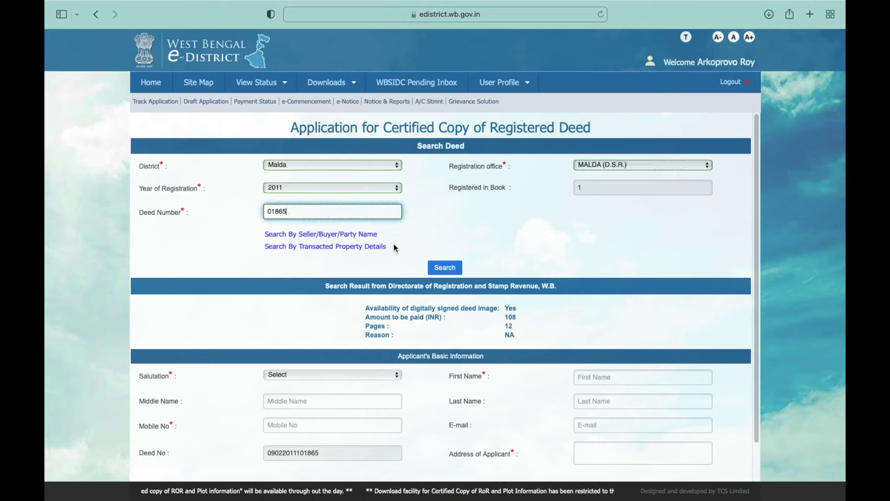
click(450, 270)
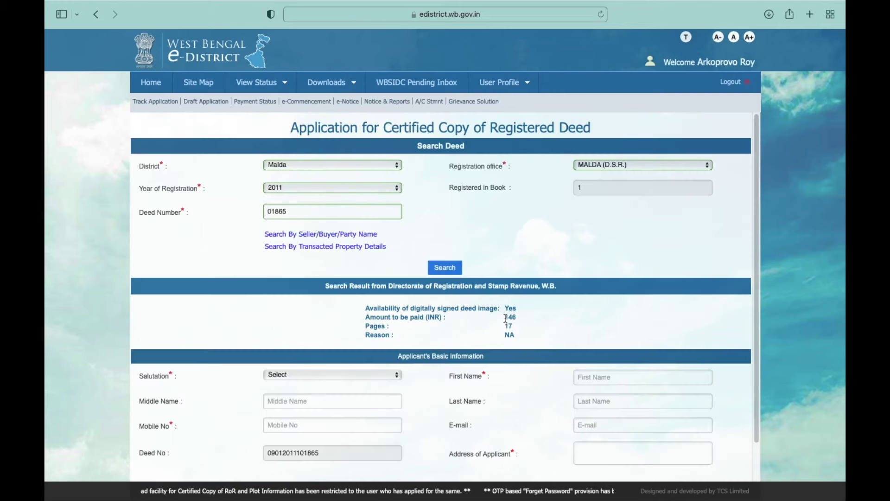
Step: Enter the applicant's first name, mobile number and address
click(595, 378)
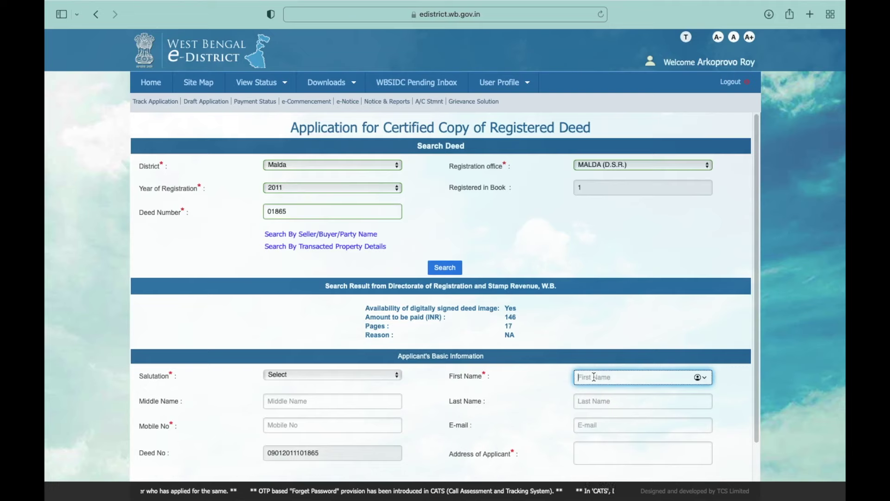
text(An)
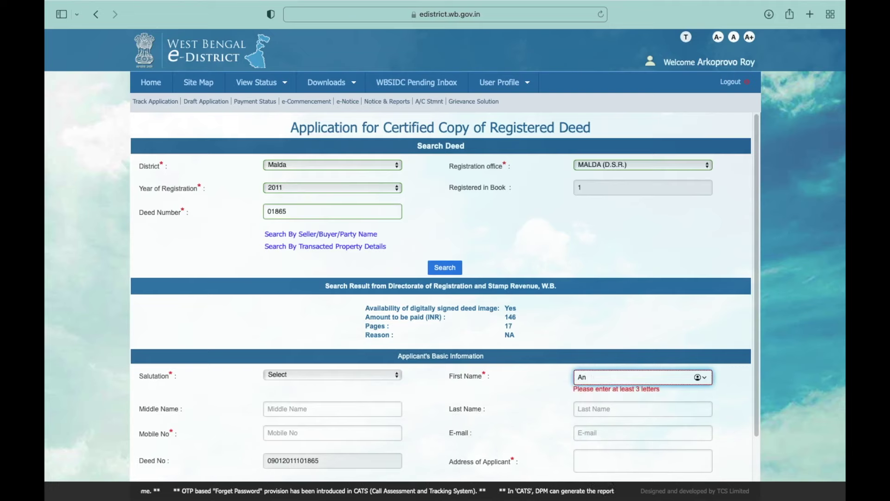
text(isur)
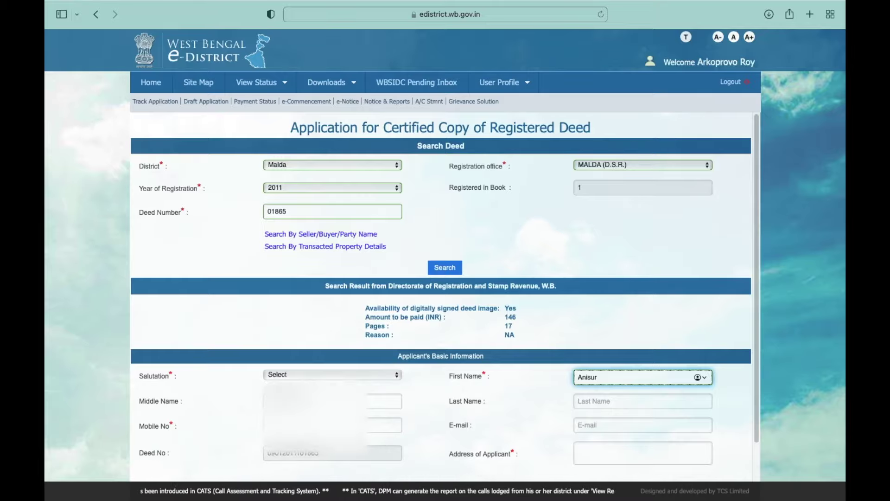
click(373, 424)
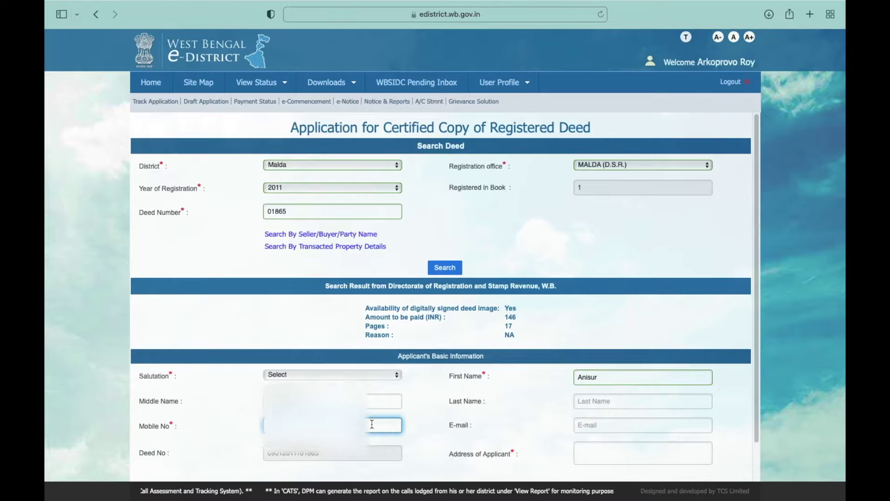
text(9)
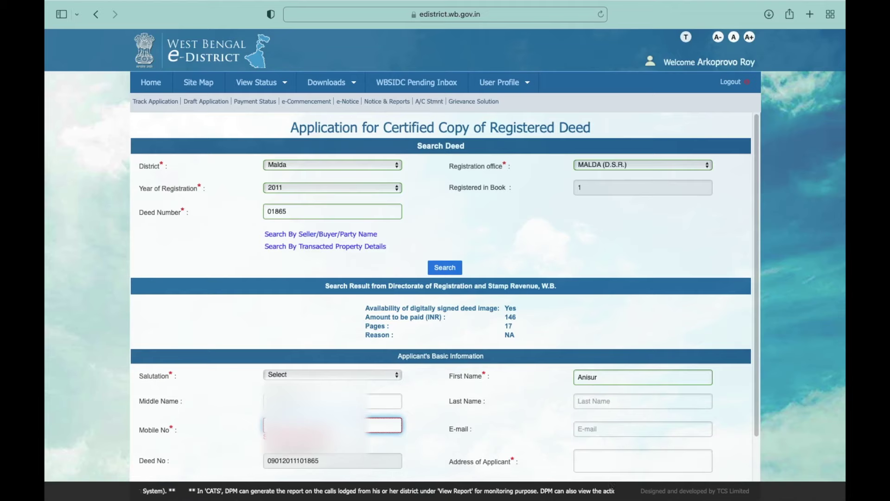
text(9)
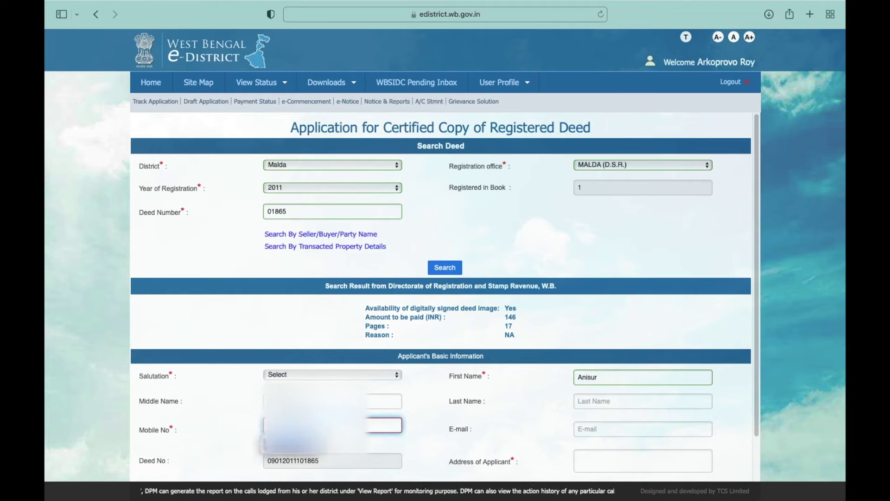
click(598, 453)
text(M)
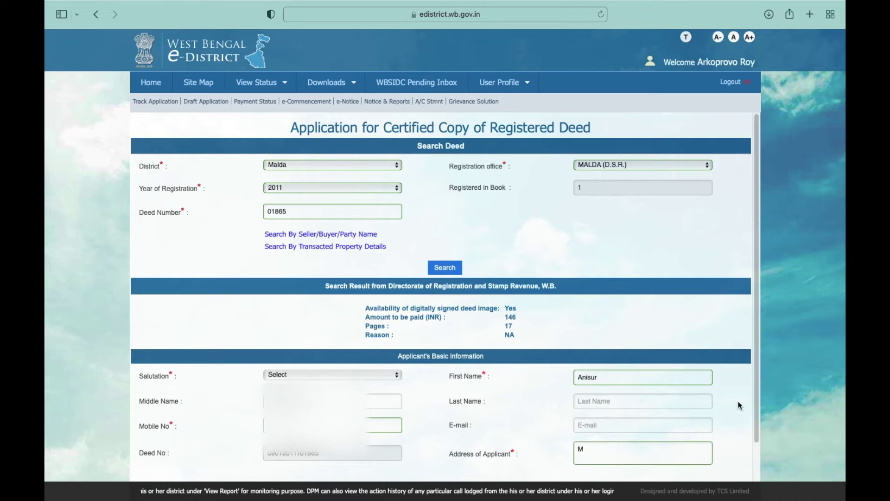
Step: Save the applicant details and set the Salutation to Mr
scroll(755, 399, down, 1)
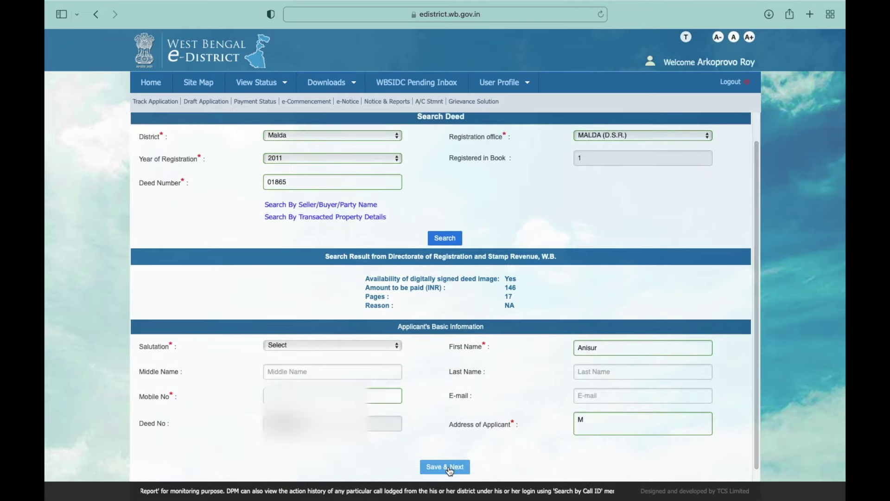
click(465, 465)
click(349, 345)
click(334, 352)
Step: Save the application, set Payment Mode to Online, and pay the 146 fee
click(441, 465)
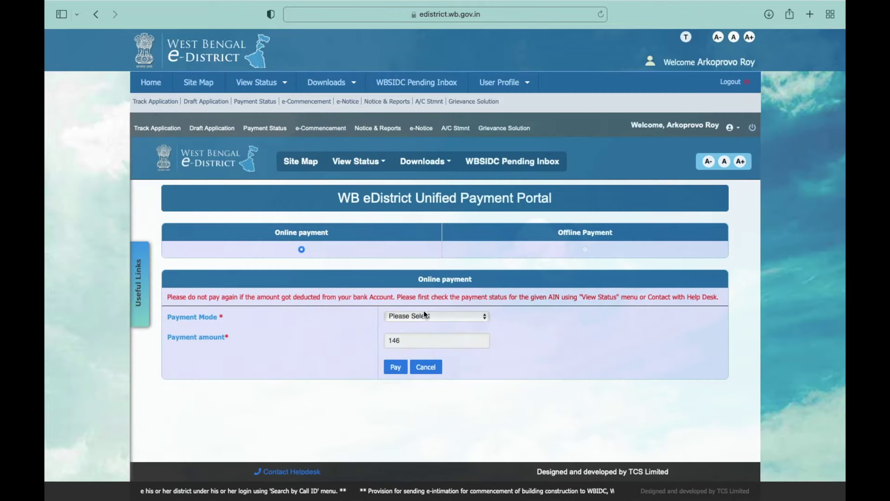
click(425, 315)
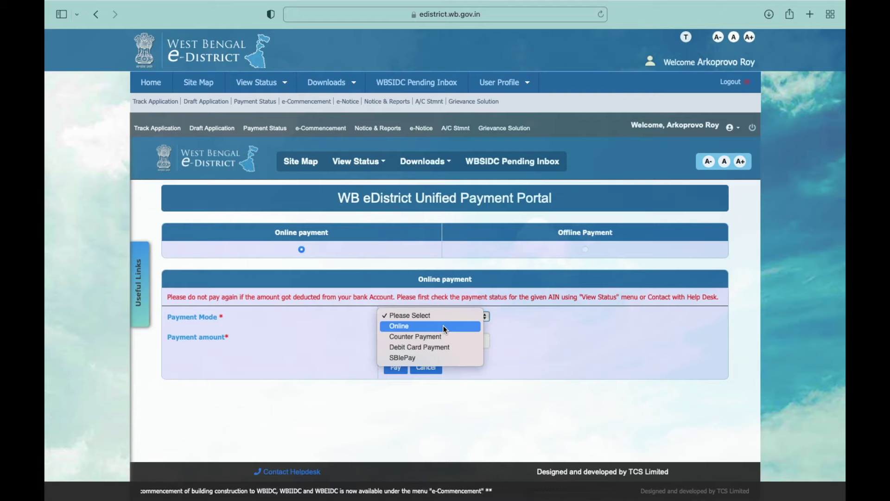
click(444, 326)
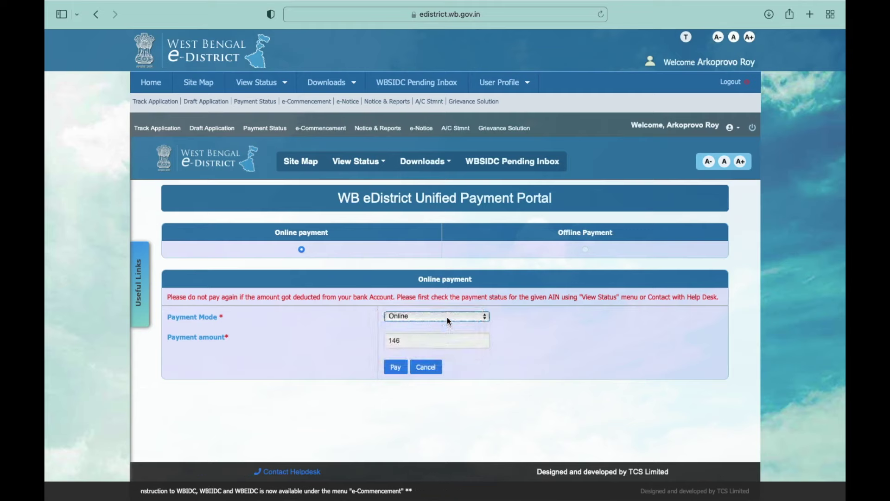
click(446, 319)
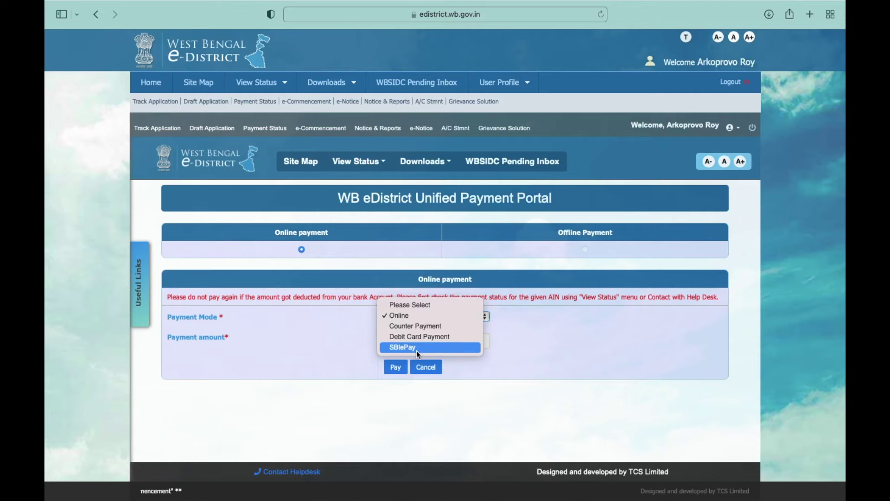
click(410, 316)
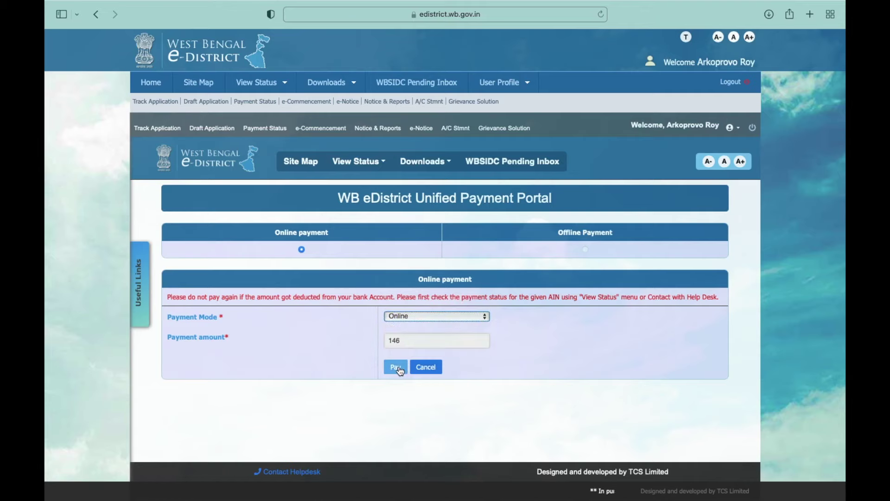
click(396, 366)
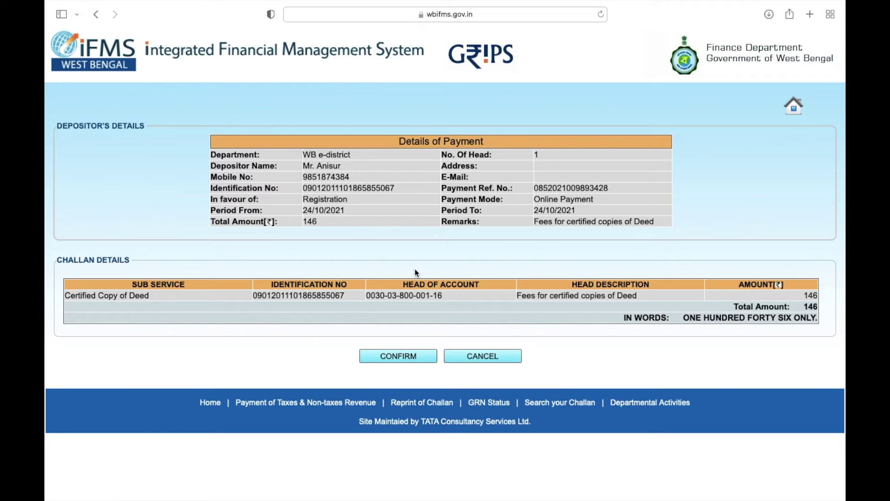
Step: Confirm the payment details and proceed with State Bank of India as the paying bank
click(394, 356)
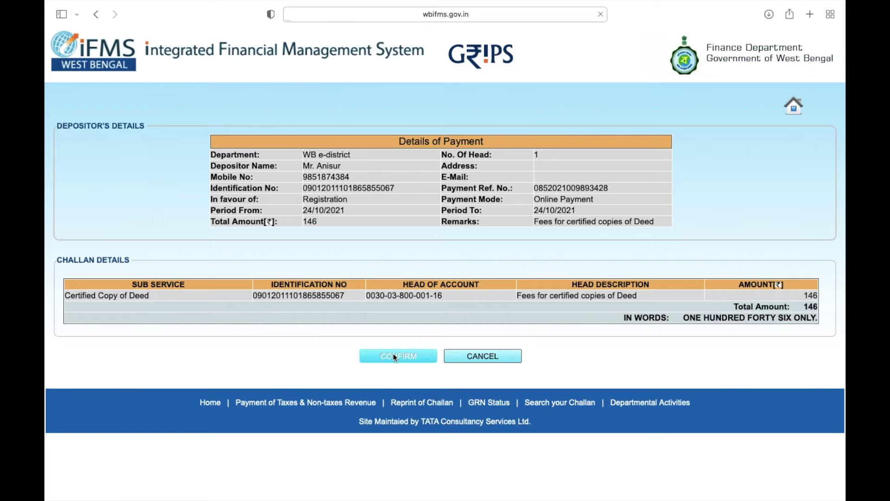
click(430, 204)
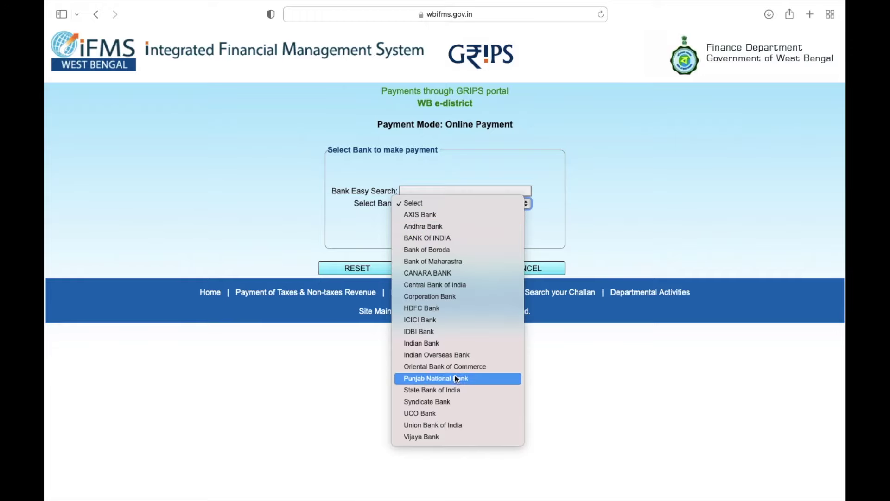
click(457, 390)
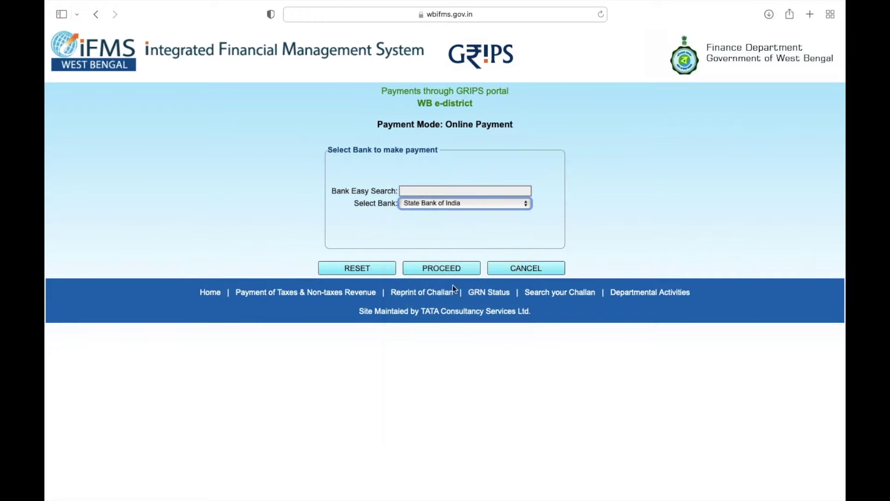
click(443, 269)
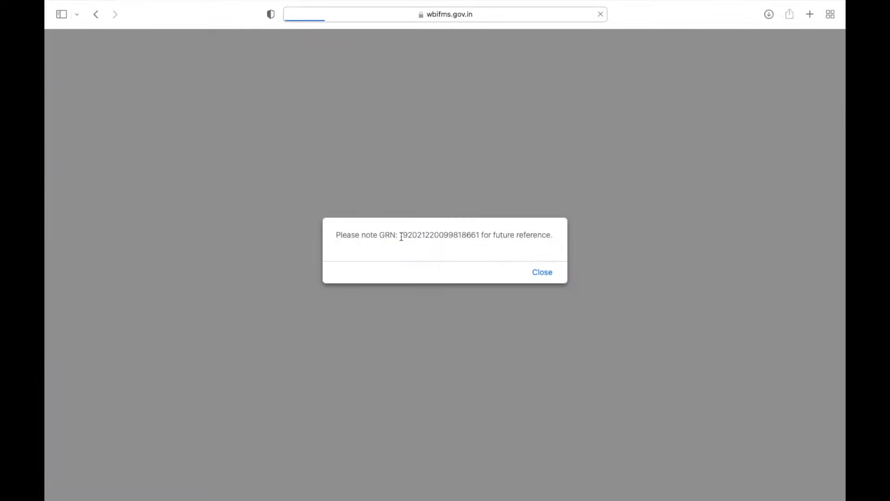
Step: Copy the GRN number from the notice and close it
drag(400, 237, 478, 239)
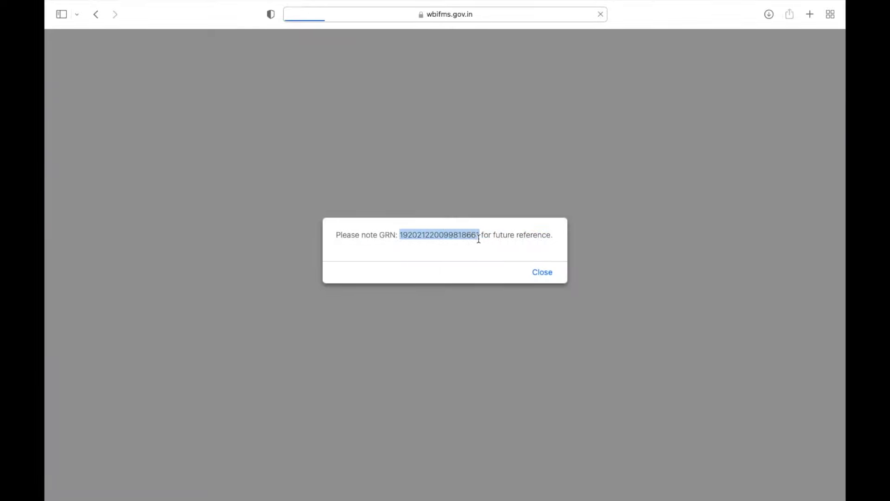
right_click(464, 236)
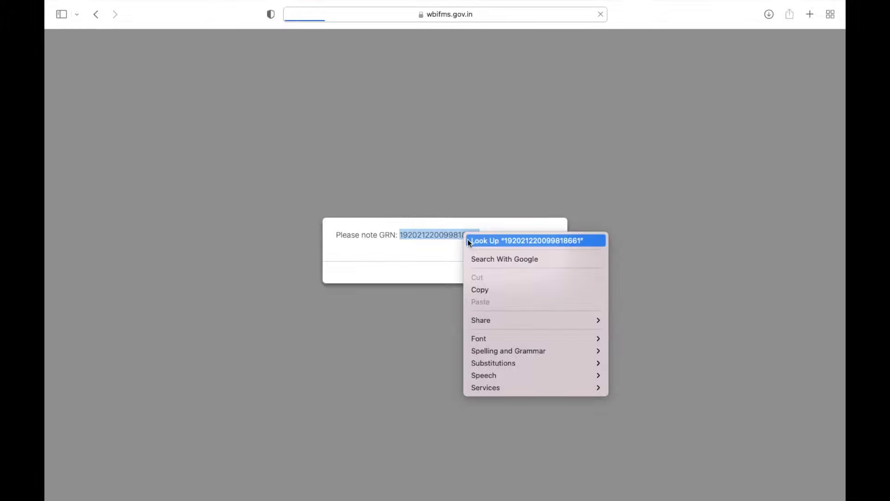
click(477, 289)
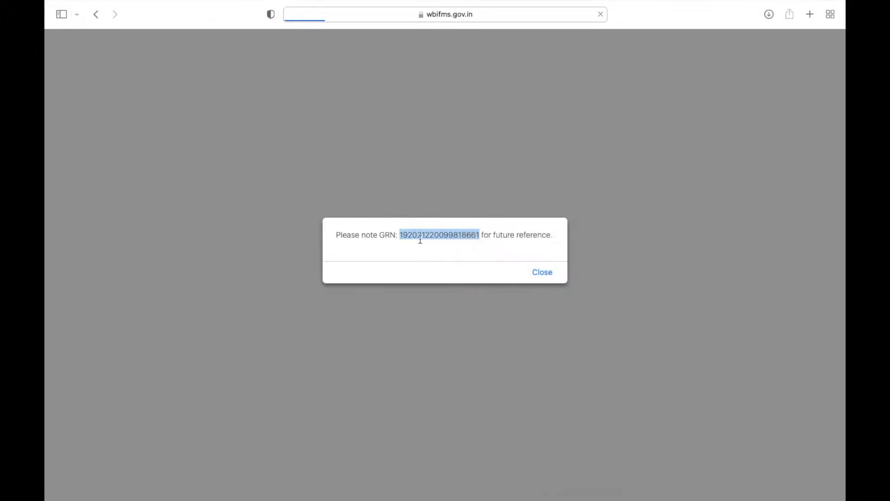
click(546, 275)
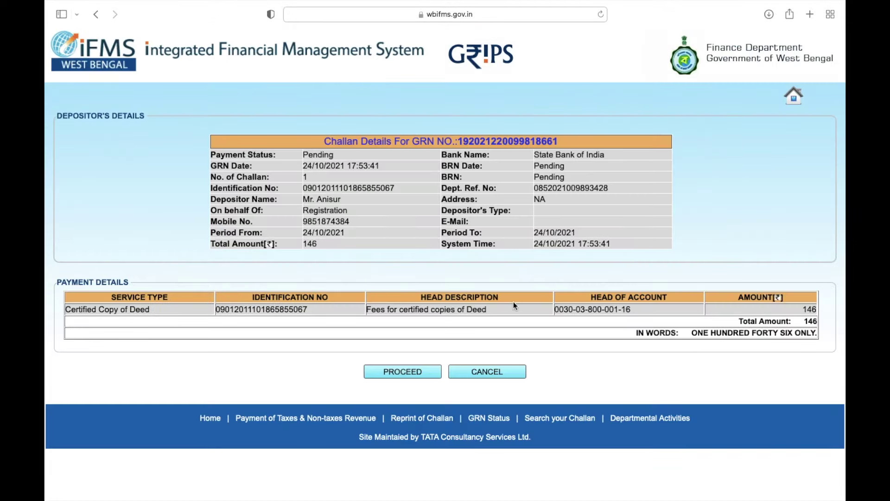
Step: Continue past the challan details, enter the captcha shown, and confirm to reach the bank
click(415, 367)
click(480, 275)
text(E)
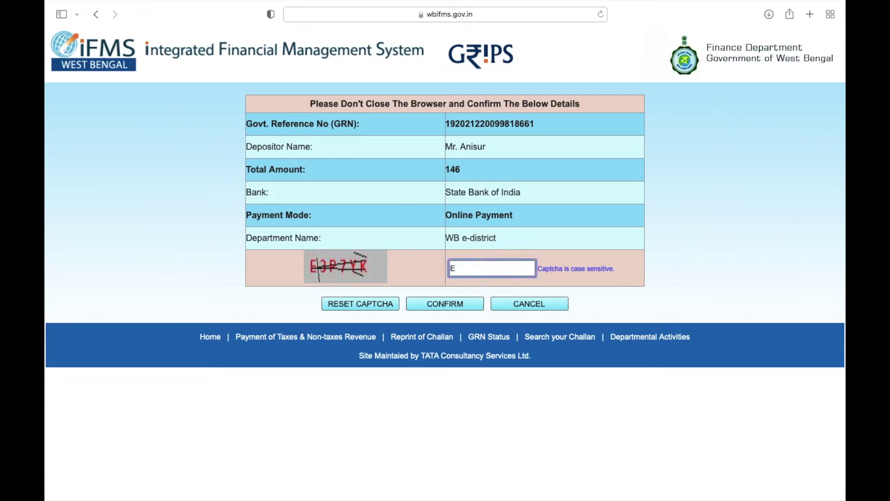
text(3P7YK)
click(460, 301)
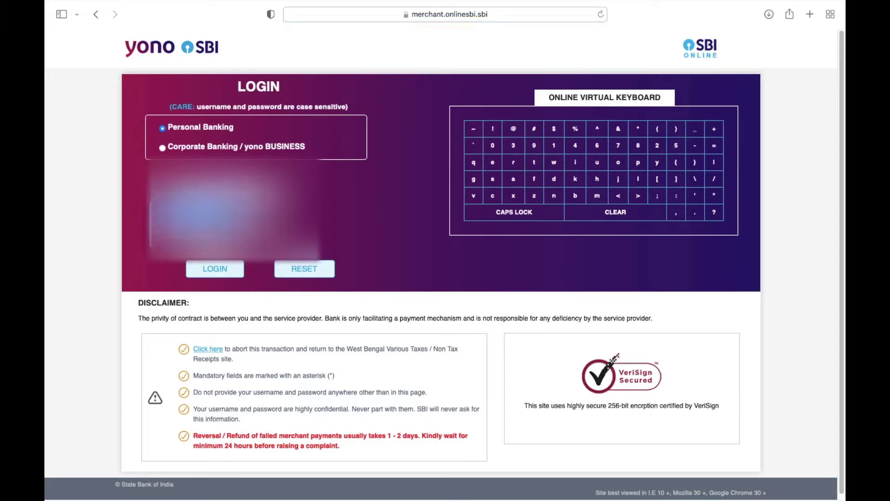
Step: Log in to SBI Online with the saved credentials
click(203, 211)
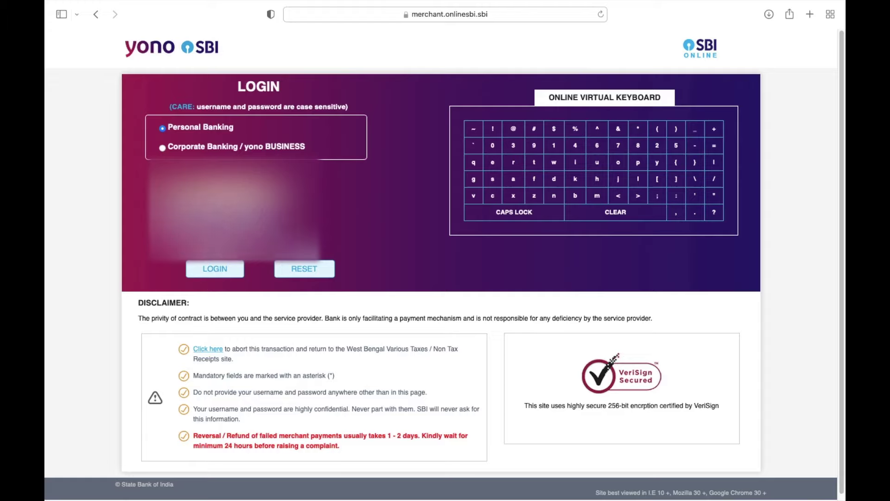
key(Return)
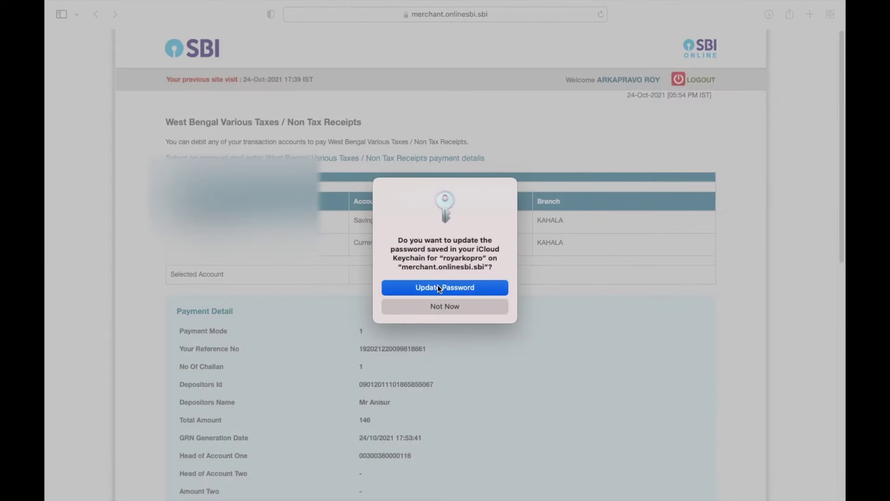
click(438, 284)
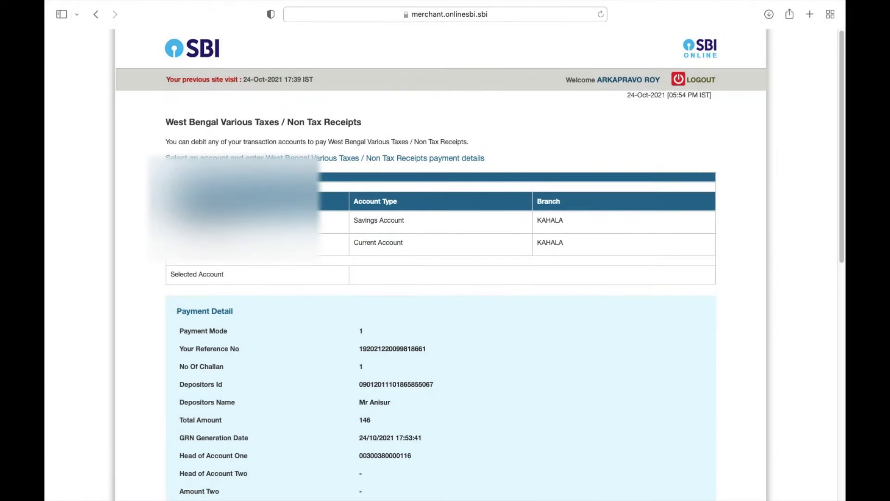
Step: Confirm the debit account and the transaction details for the 146 rupee challan
scroll(303, 349, down, 10)
click(396, 391)
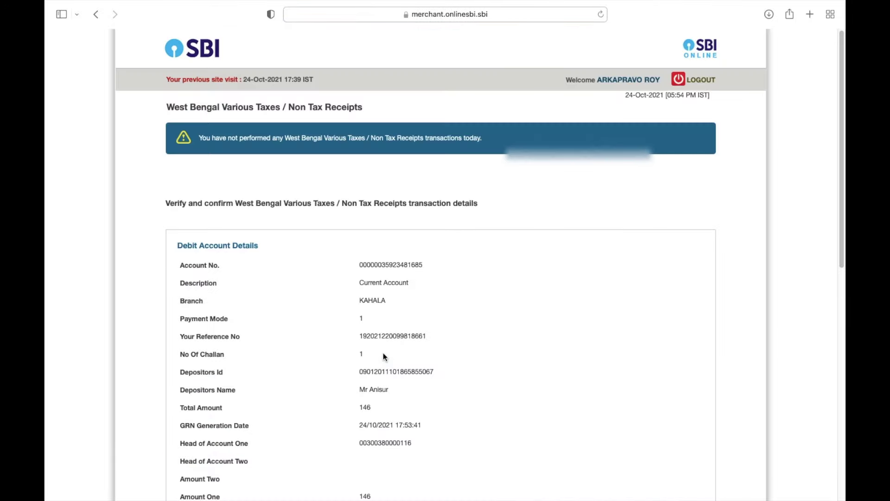
scroll(383, 353, down, 10)
click(412, 404)
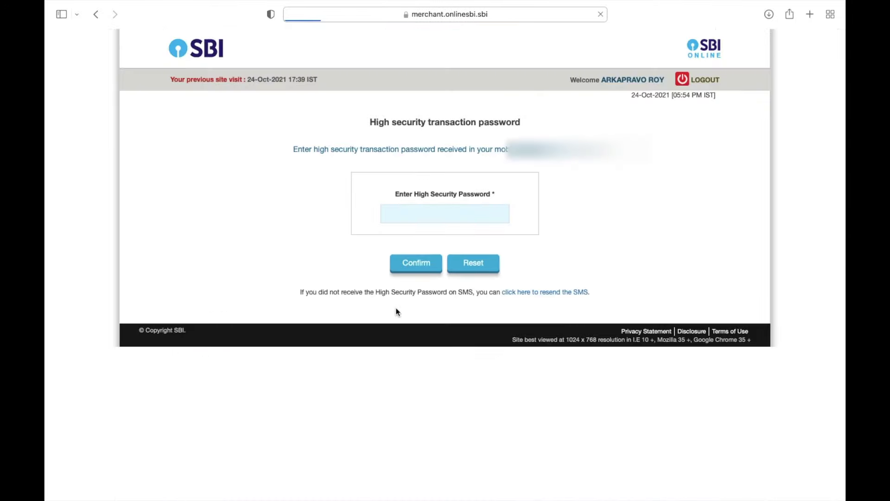
Step: Enter the high security password from SMS and submit it without saving it
click(463, 217)
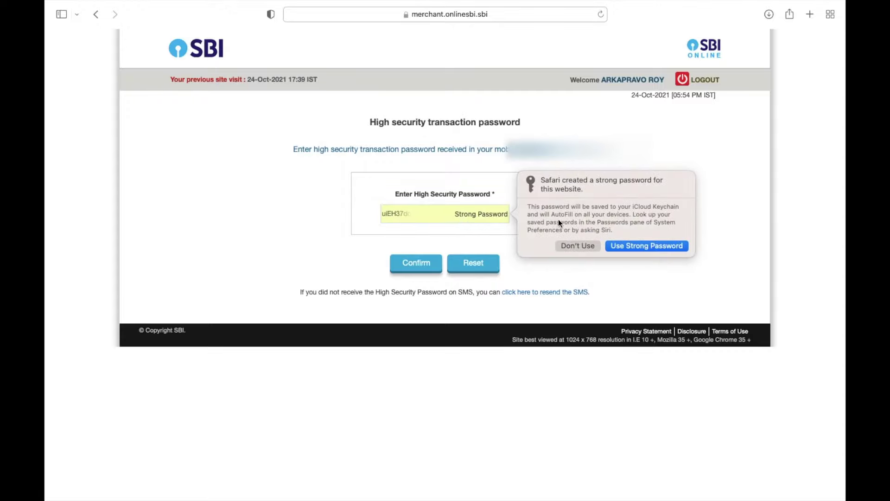
click(575, 244)
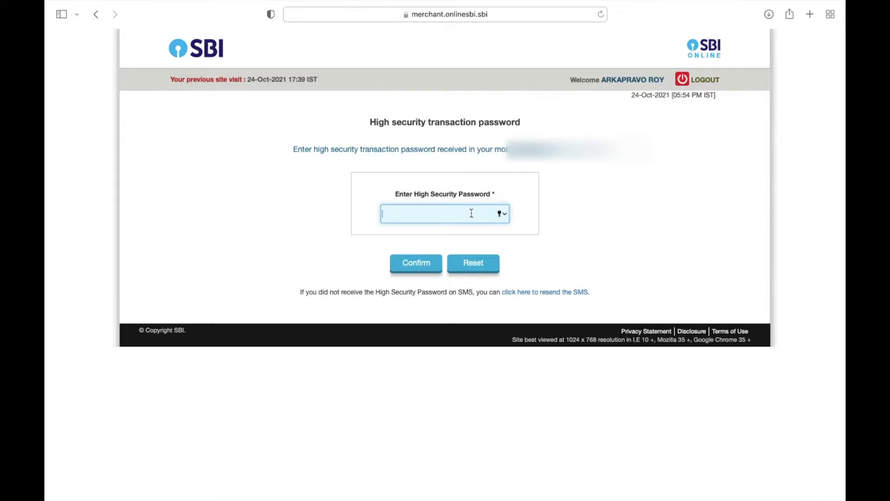
text(••••••••)
click(422, 266)
click(446, 317)
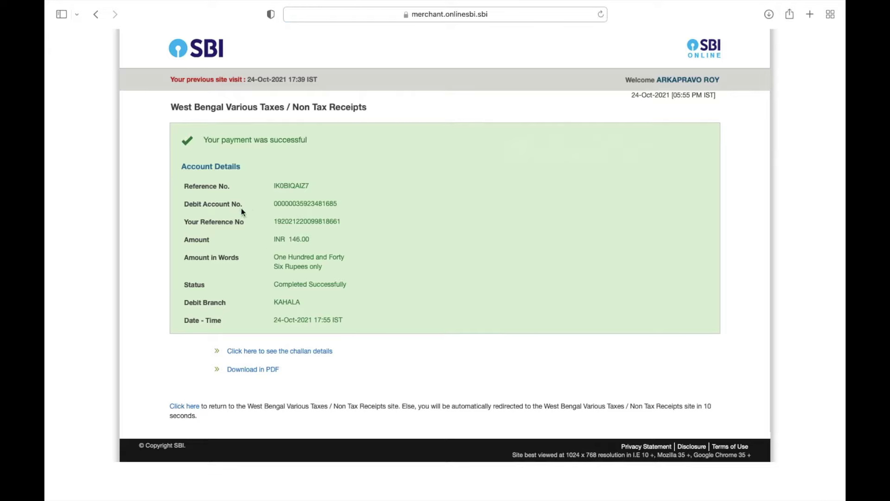
Step: Return to GRIPS and download the paid 146 eChallan, allowing the download
click(184, 407)
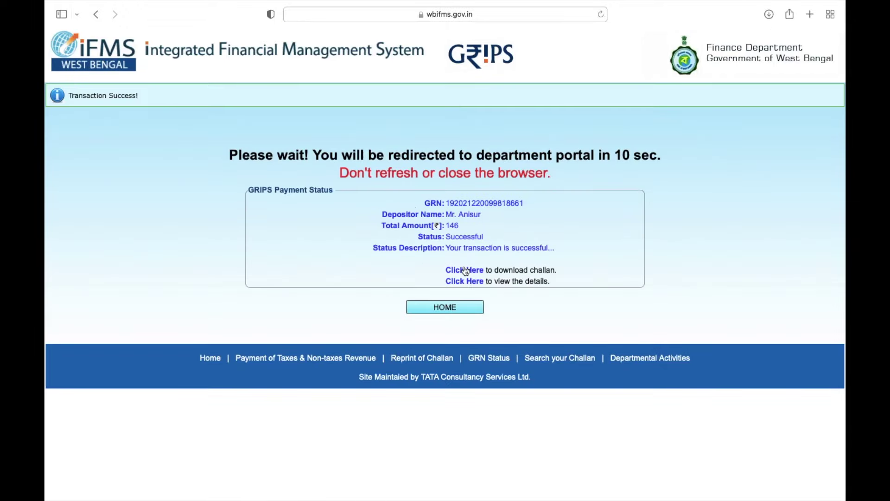
click(464, 269)
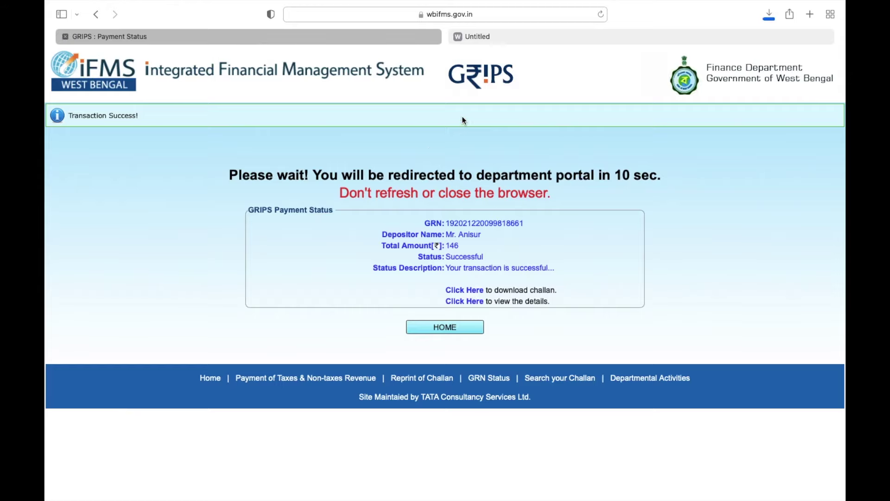
click(525, 41)
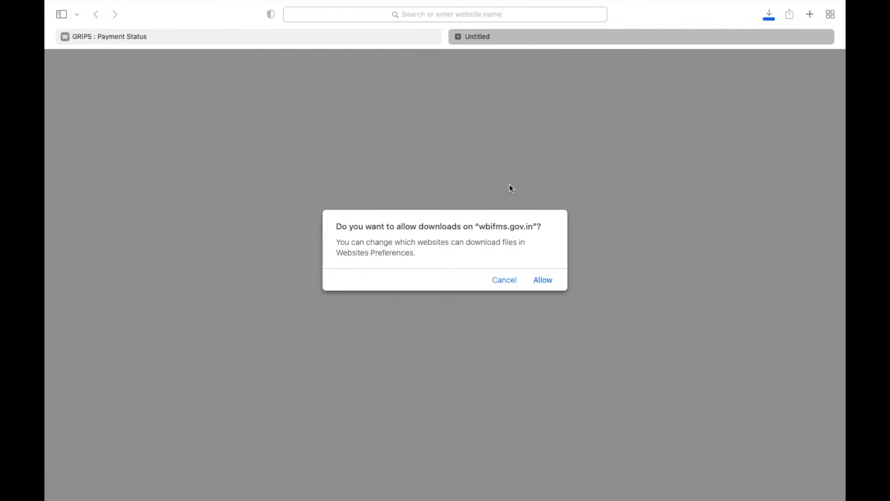
click(542, 280)
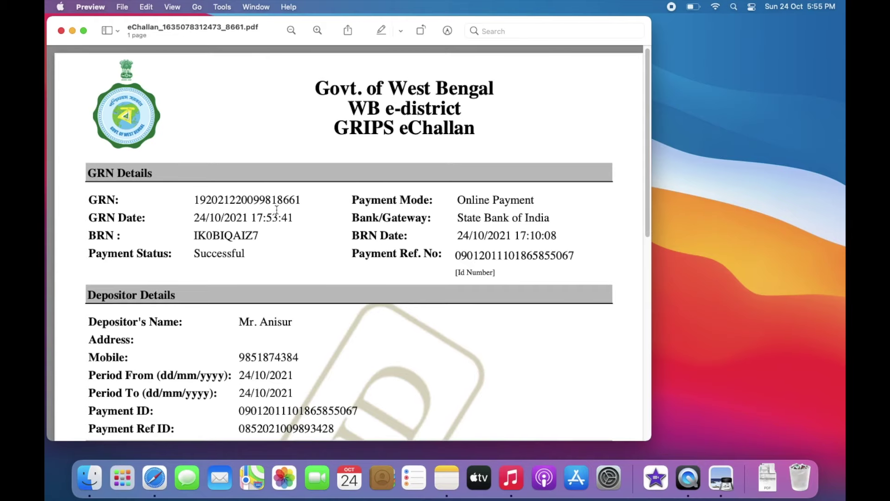
Step: Scroll through the eChallan PDF in Preview, then return to Safari
scroll(277, 201, down, 10)
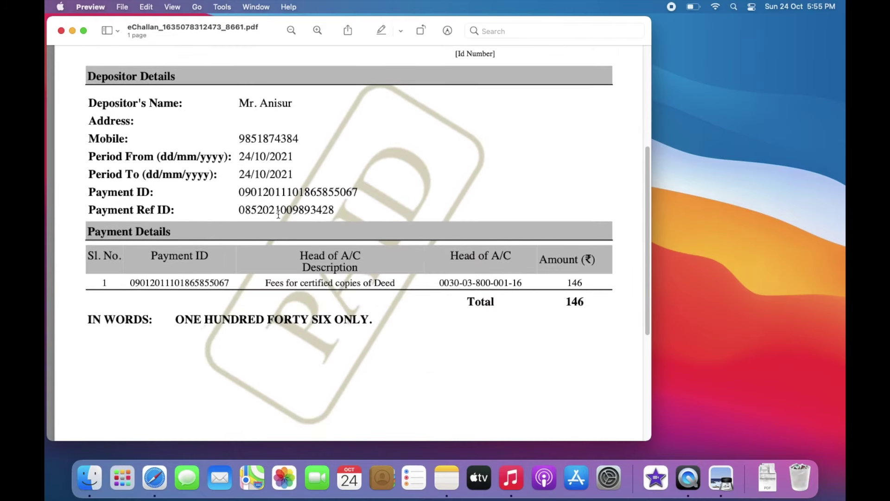
scroll(278, 214, up, 10)
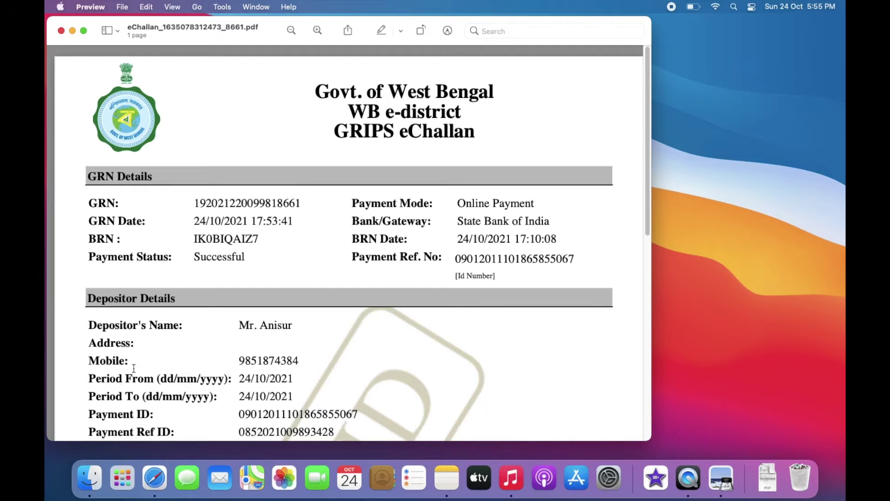
click(149, 476)
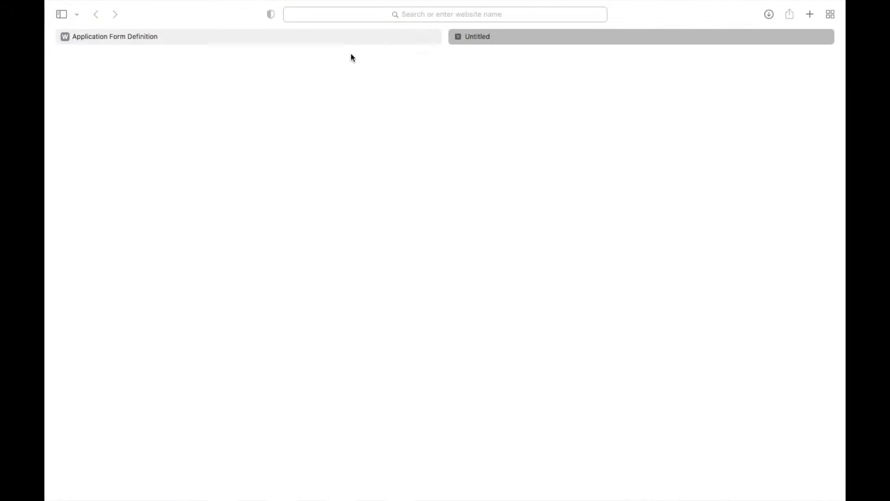
Step: On the Application Form Definition page, select the AIN and download the payment acknowledgement
click(357, 37)
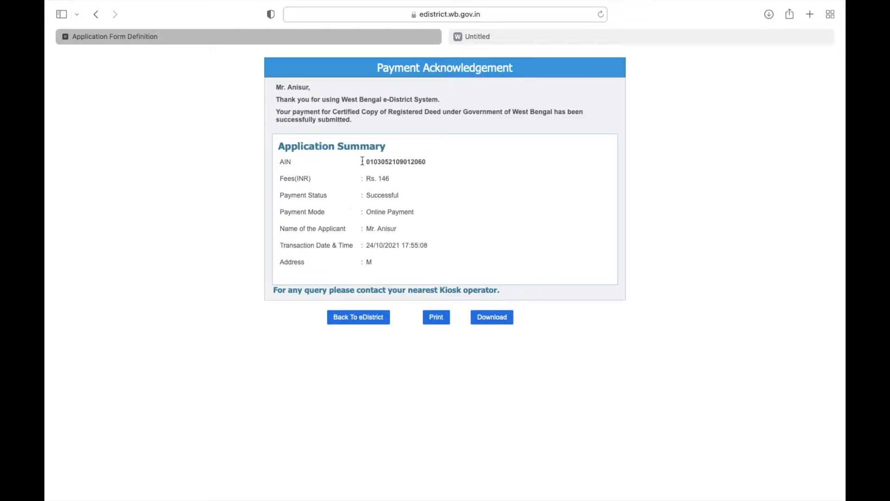
drag(364, 162, 424, 162)
click(431, 163)
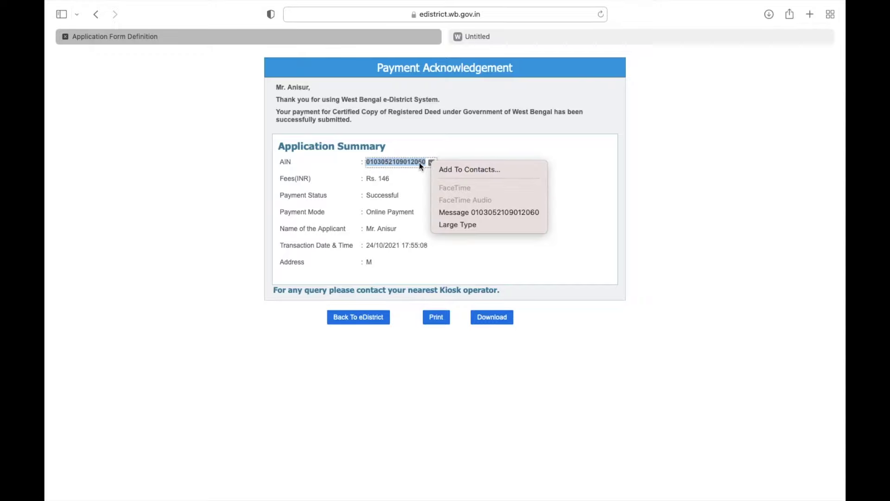
click(408, 162)
click(466, 186)
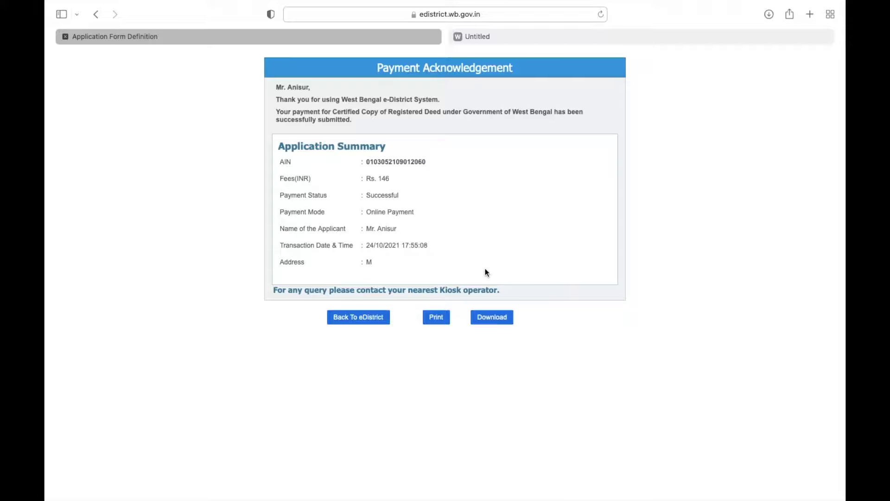
click(497, 319)
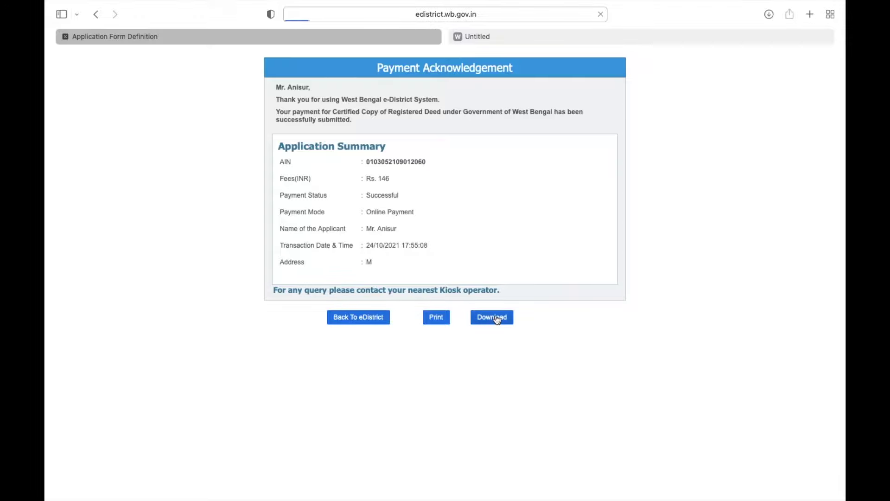
Step: Allow the acknowledgement download, copy the AIN, and switch back to the browser
click(540, 285)
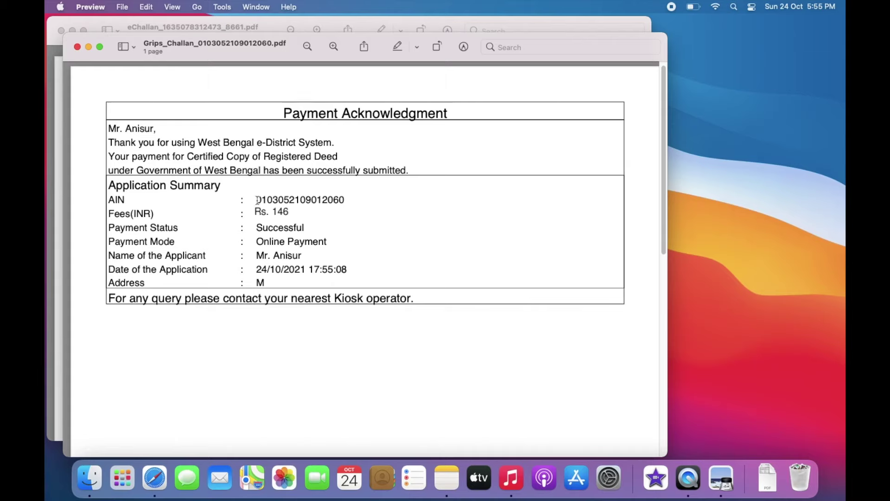
right_click(325, 198)
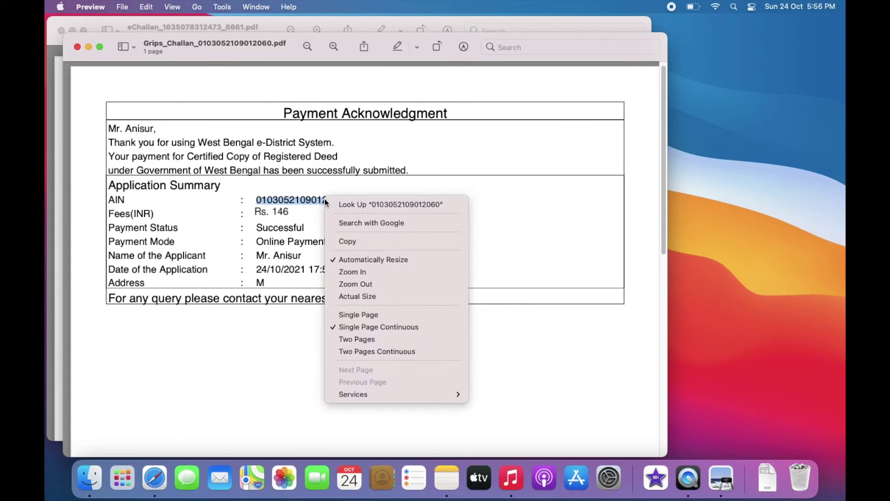
click(341, 238)
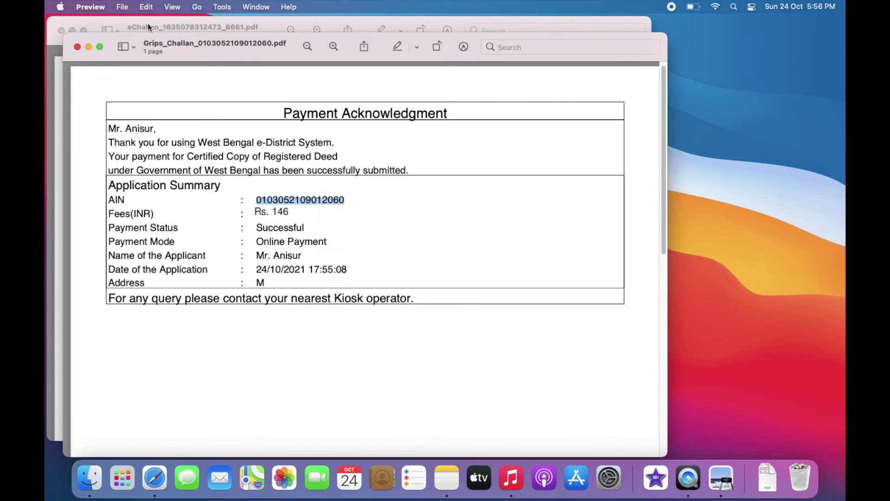
click(119, 21)
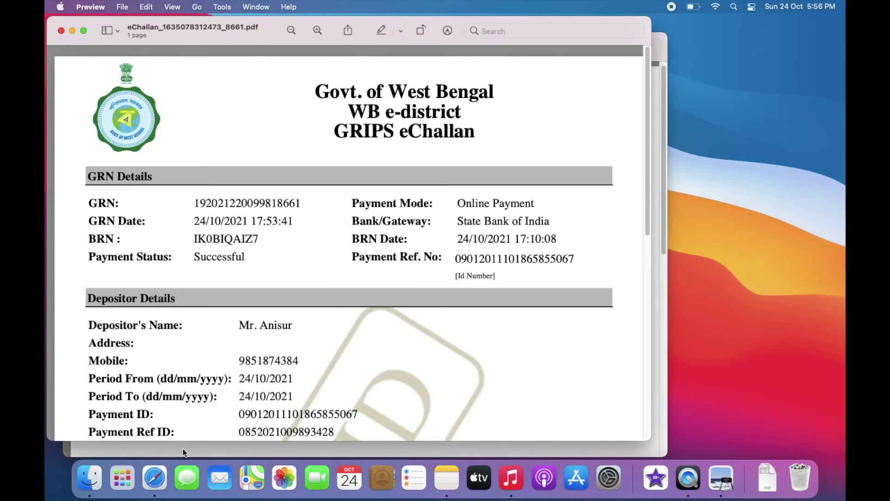
click(164, 471)
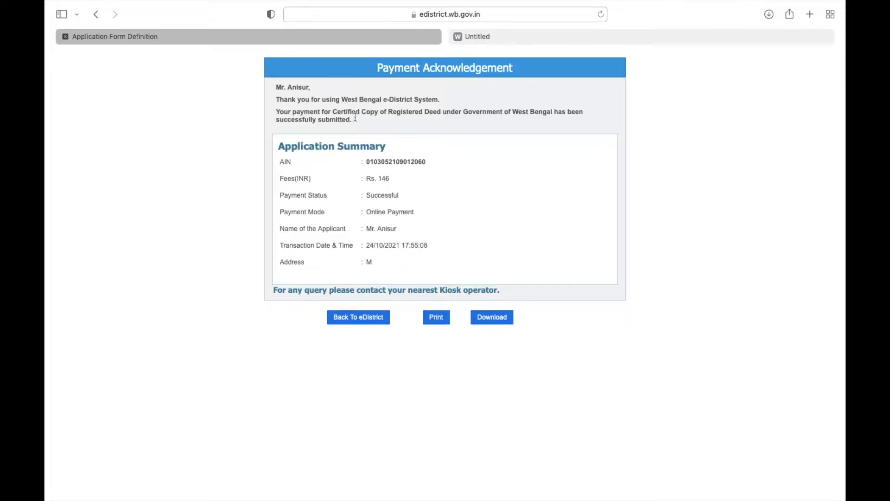
Step: Go back to e-District and log in again by entering the captcha shown
click(351, 320)
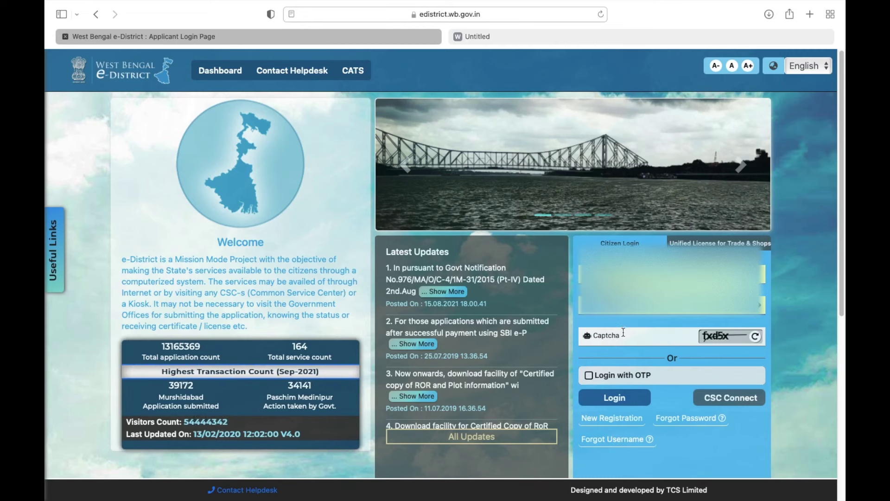
click(622, 331)
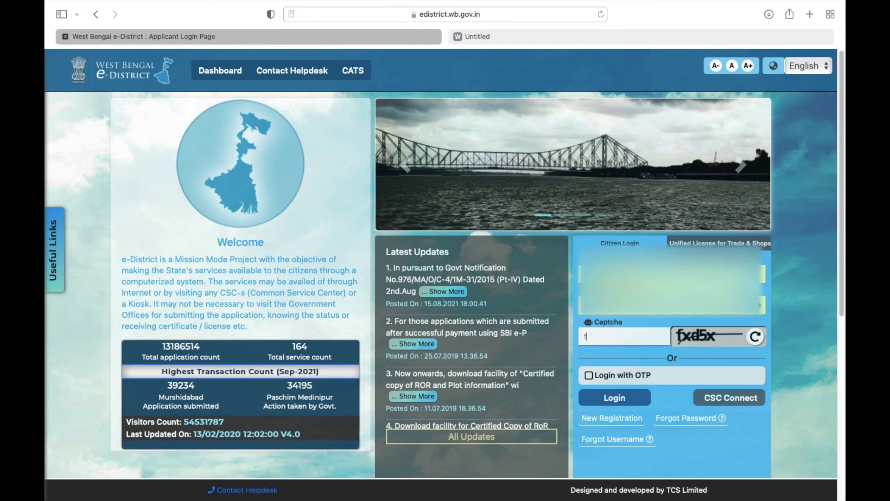
text(fxd5)
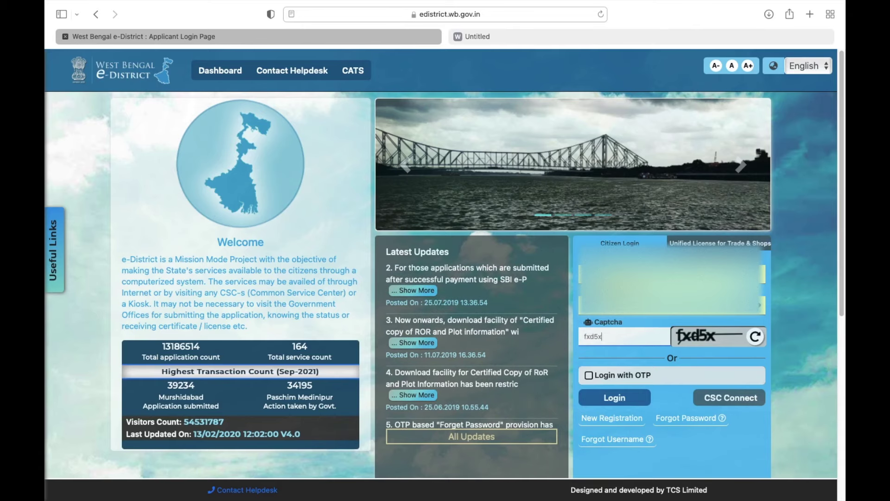
text(x)
key(Return)
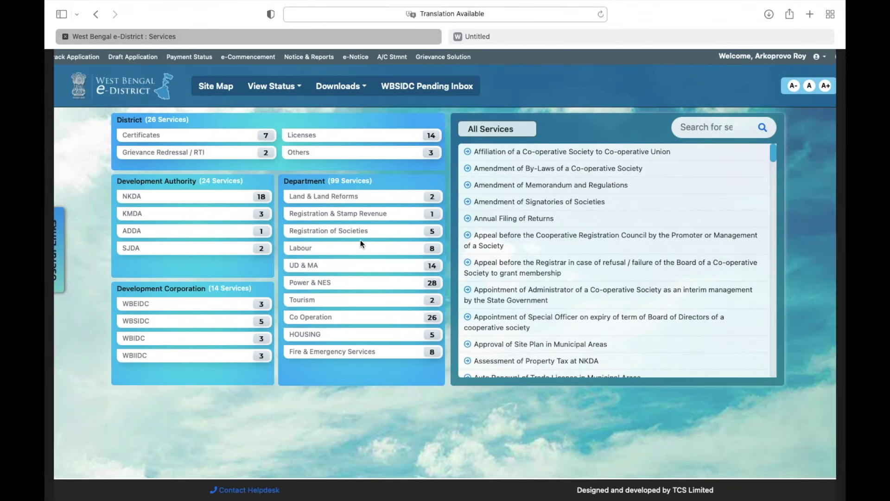
Step: Filter to Registration & Stamp Revenue, open Certified Copy of Registered Deed, and choose Apply/Download
click(369, 221)
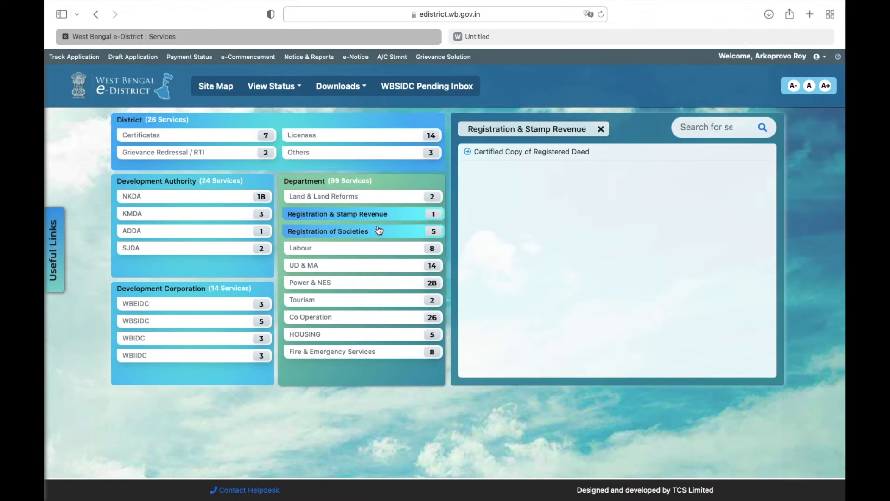
click(542, 157)
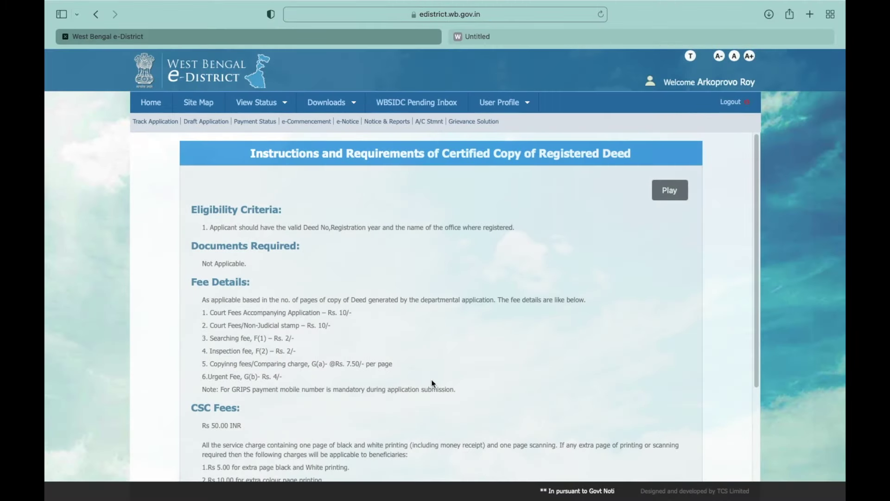
drag(456, 389, 536, 303)
click(639, 303)
scroll(638, 306, down, 3)
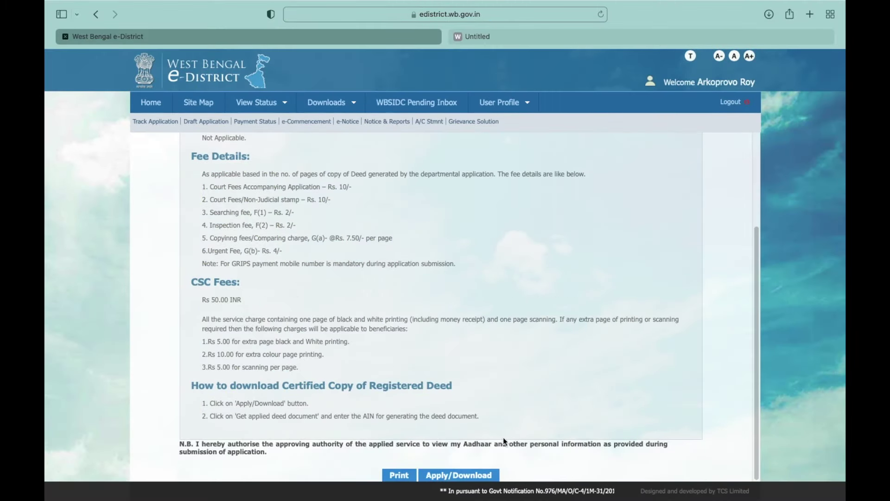
click(465, 475)
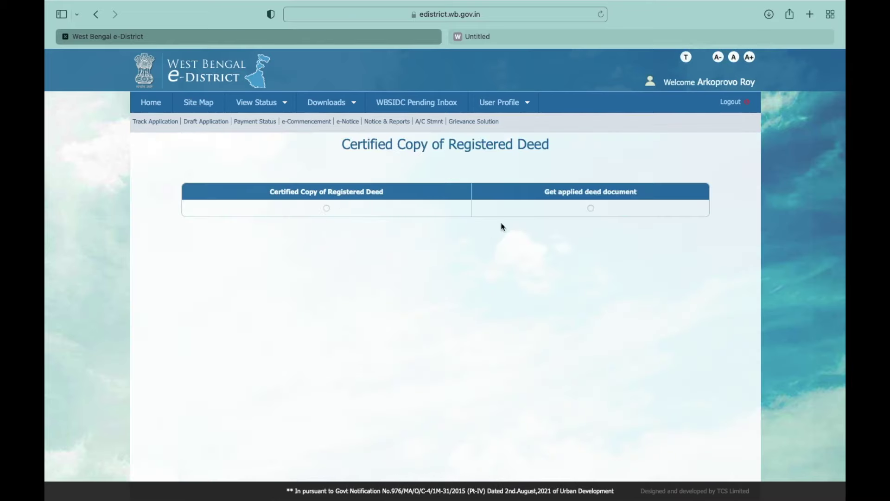
Step: Choose Get applied deed document, paste the copied AIN, and search
click(591, 208)
click(451, 212)
right_click(451, 213)
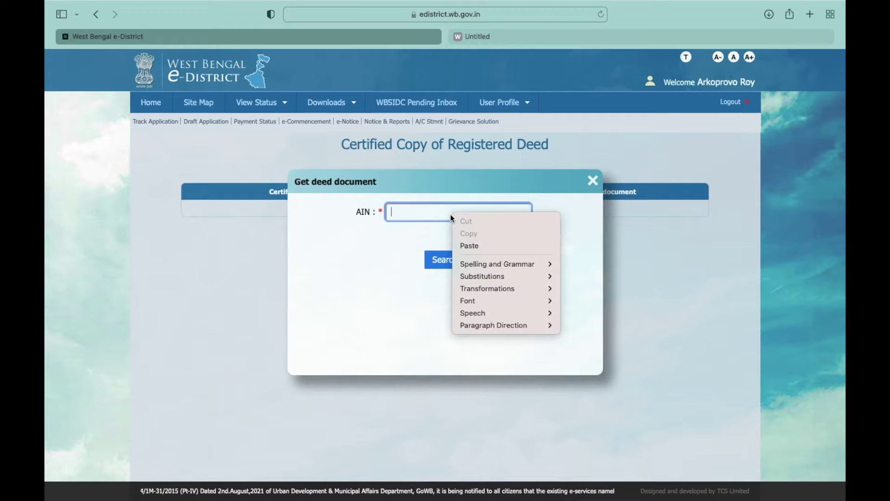
click(465, 246)
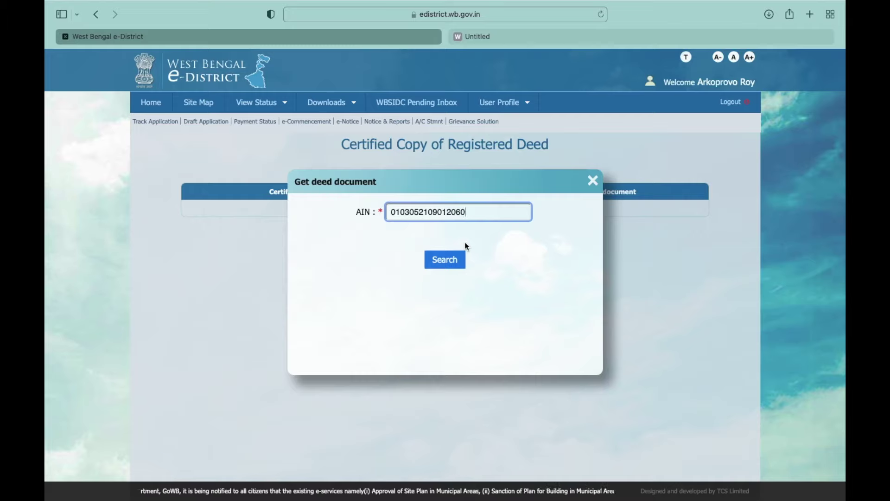
click(454, 261)
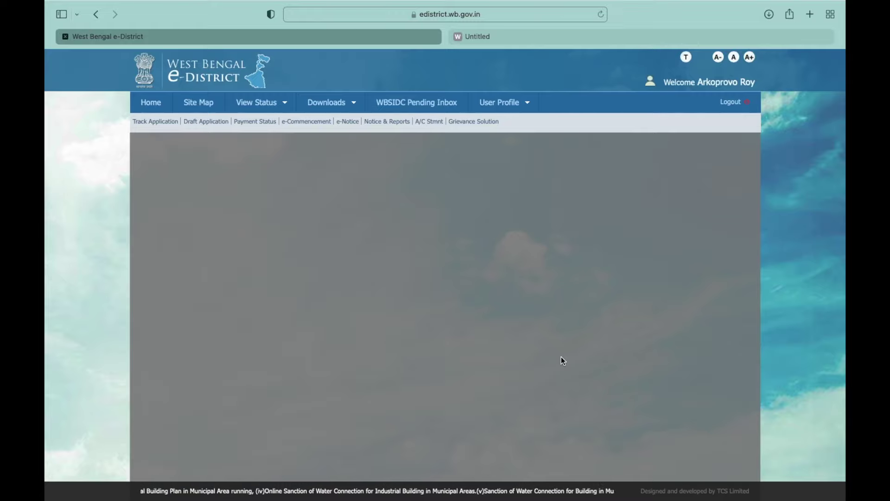
Step: Scroll through the retrieved deed, from its Rs. 500 stamp paper to the Malda registration endorsement
mouse_move(436, 461)
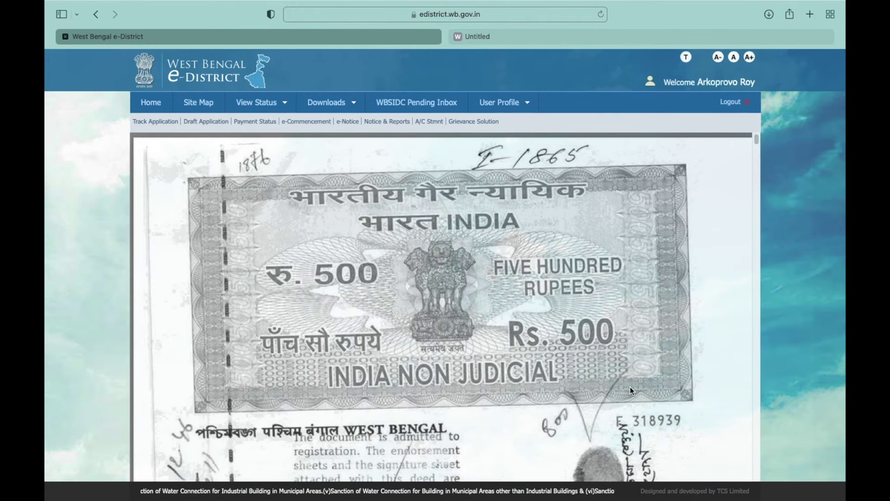
drag(755, 139, 758, 148)
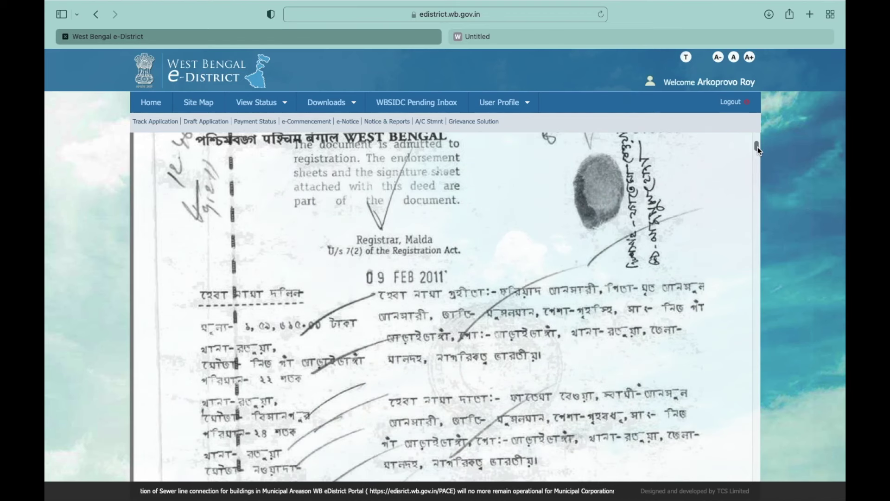
mouse_move(758, 149)
mouse_down()
mouse_move(780, 203)
mouse_move(799, 308)
mouse_move(804, 476)
mouse_up()
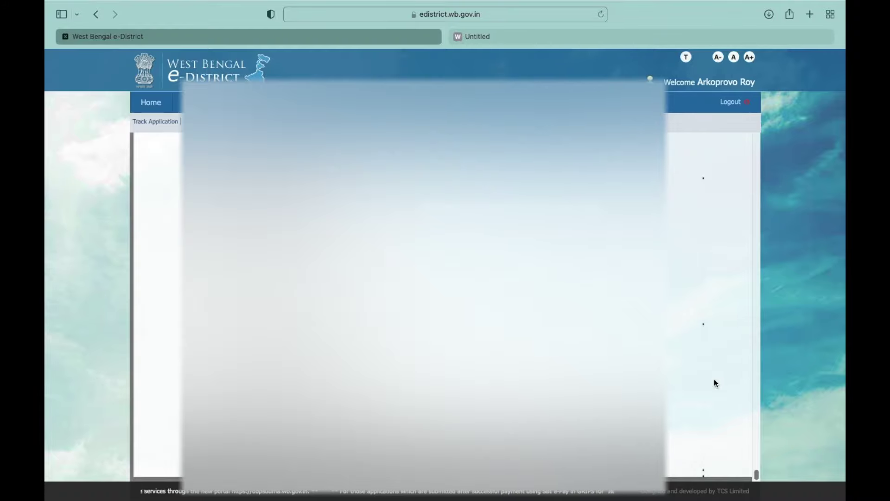
mouse_move(77, 3)
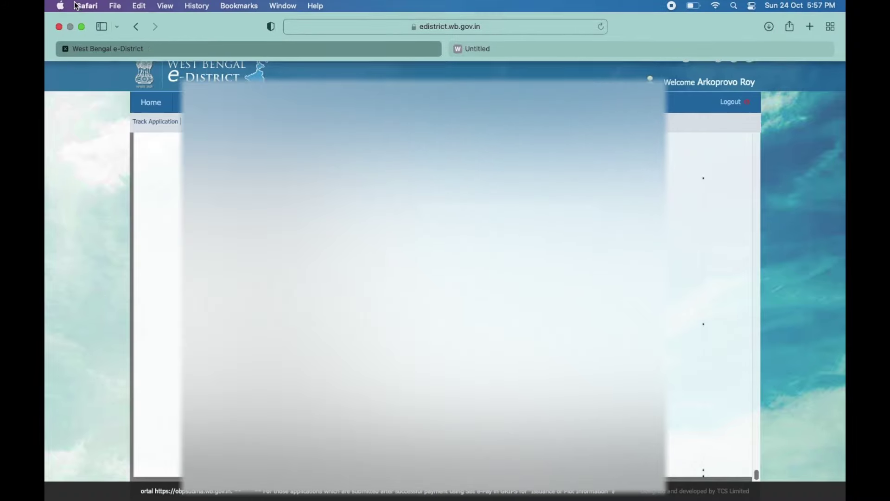
Step: Leave full screen and open the downloaded 17-page deed PDF in Preview from Downloads
click(80, 29)
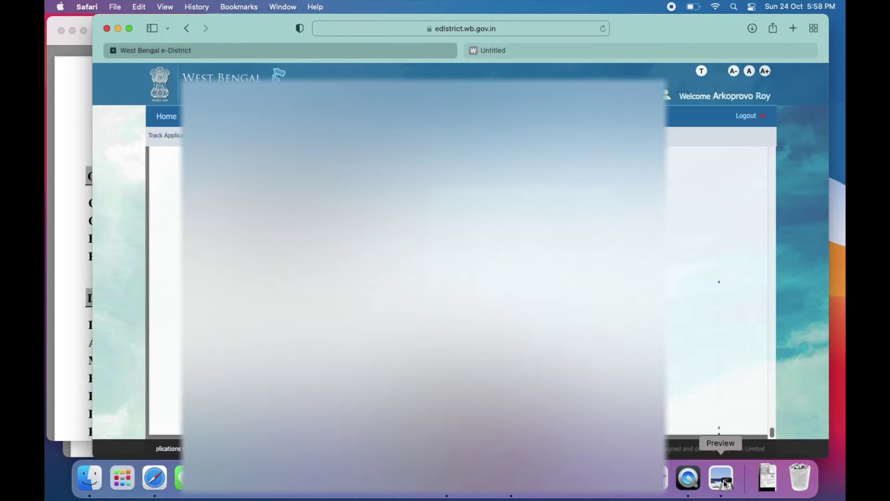
click(721, 478)
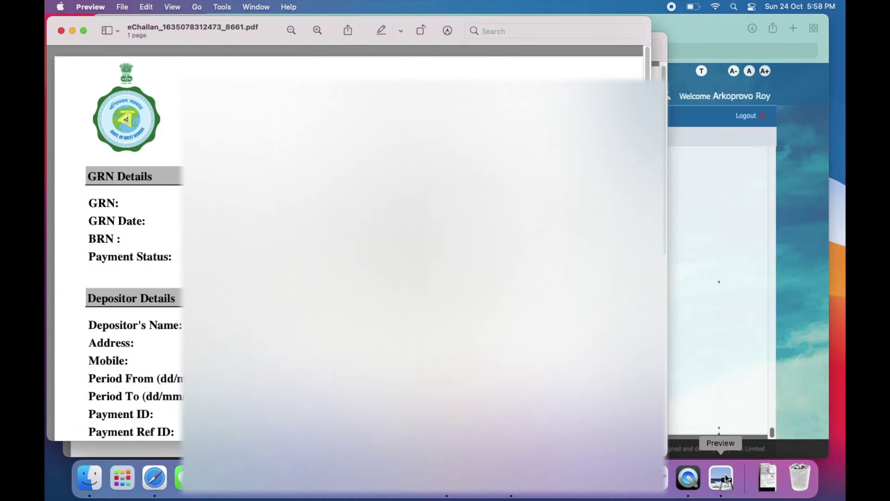
click(769, 479)
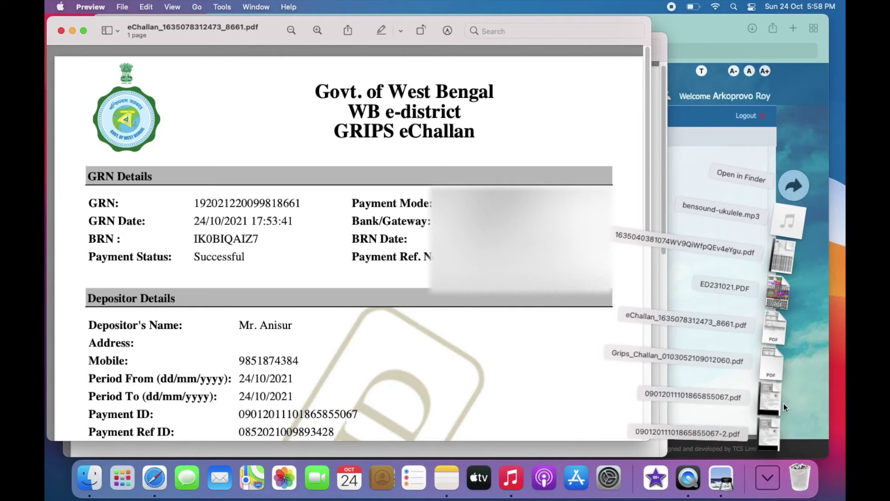
click(771, 426)
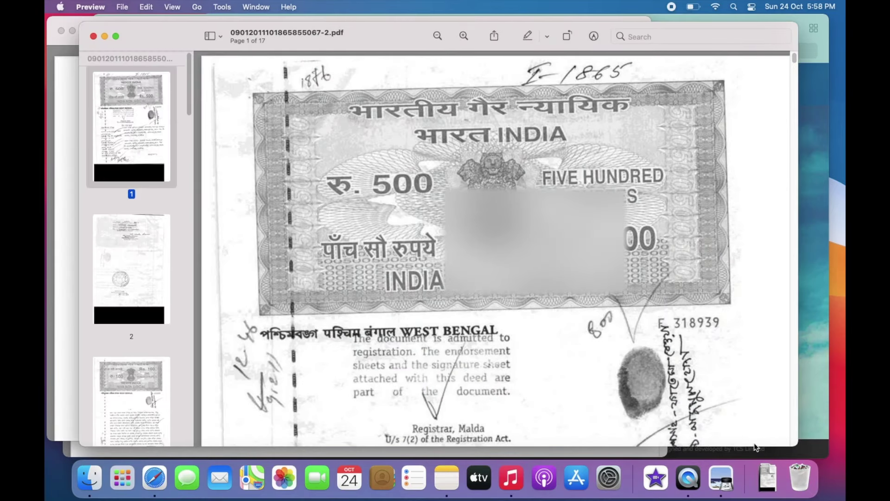
Step: Look through the deed's first pages, shifting the window to reveal the eChallan, then close it
scroll(488, 235, down, 15)
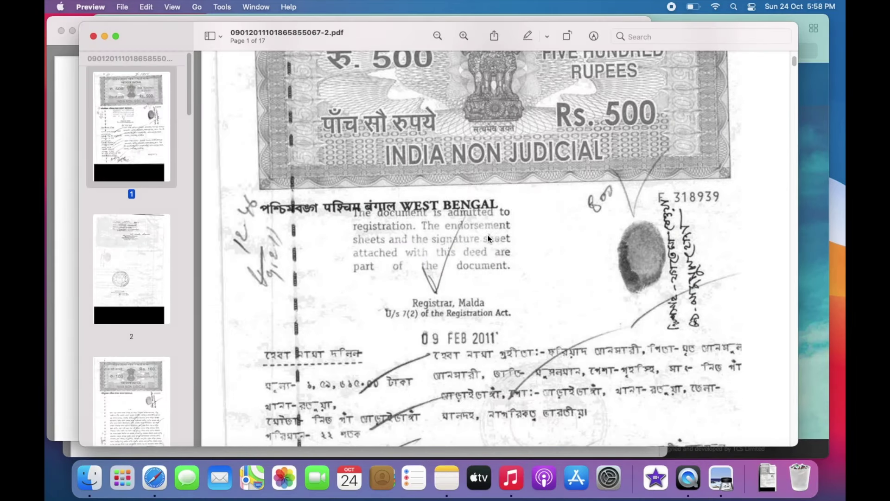
scroll(487, 235, down, 10)
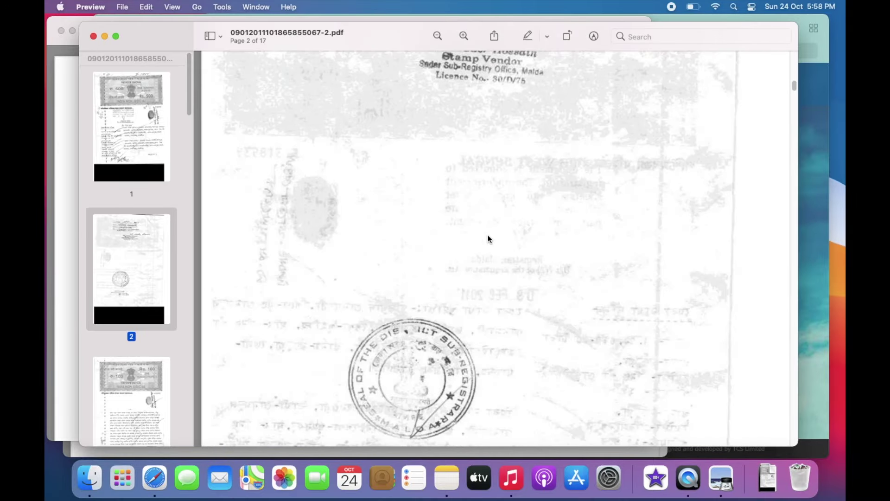
drag(85, 29, 218, 84)
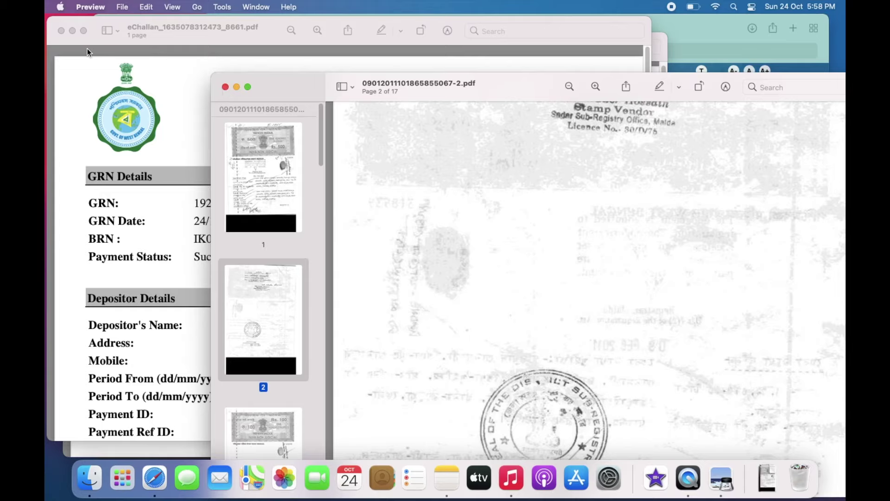
drag(315, 79, 172, 55)
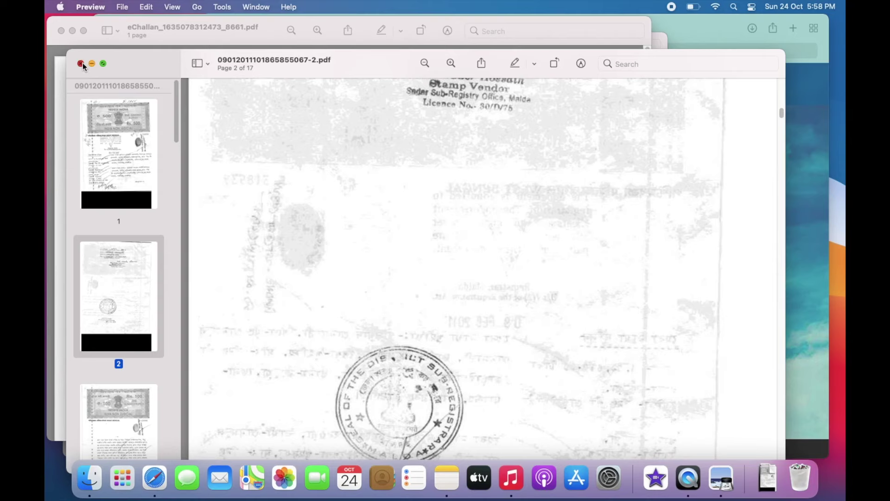
click(81, 63)
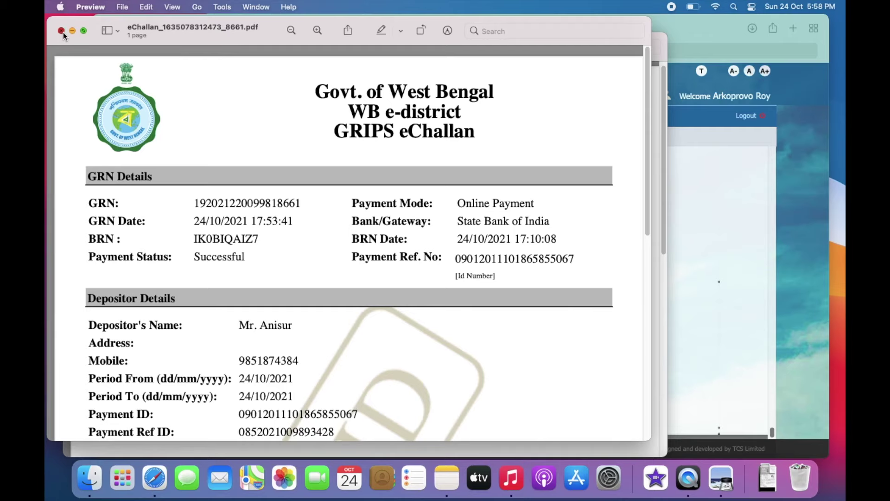
Step: Close the eChallan and GRIPS challan PDFs and return to Safari
click(61, 31)
click(74, 45)
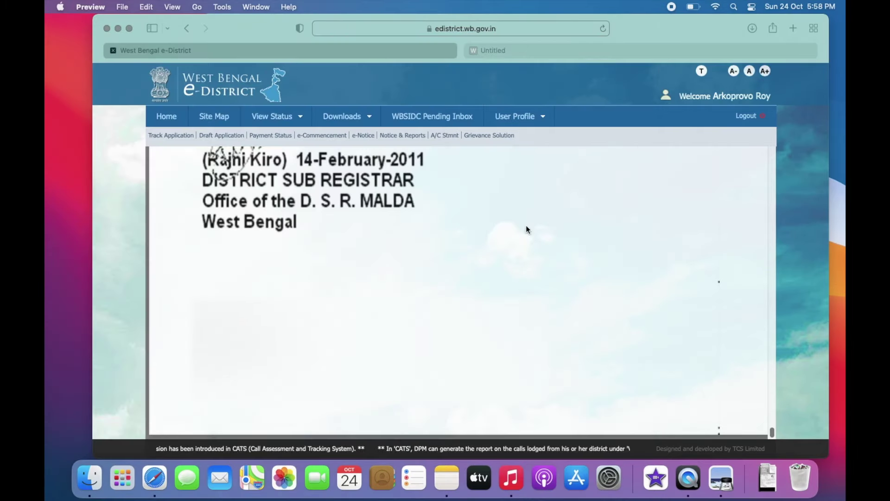
click(310, 184)
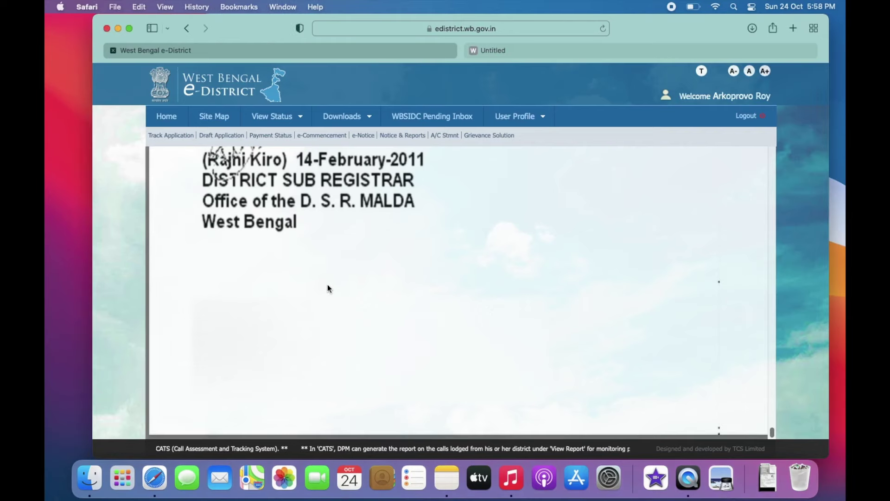
Step: Go back to the e-District services home, make Safari full screen, and close the e-District tab
click(167, 119)
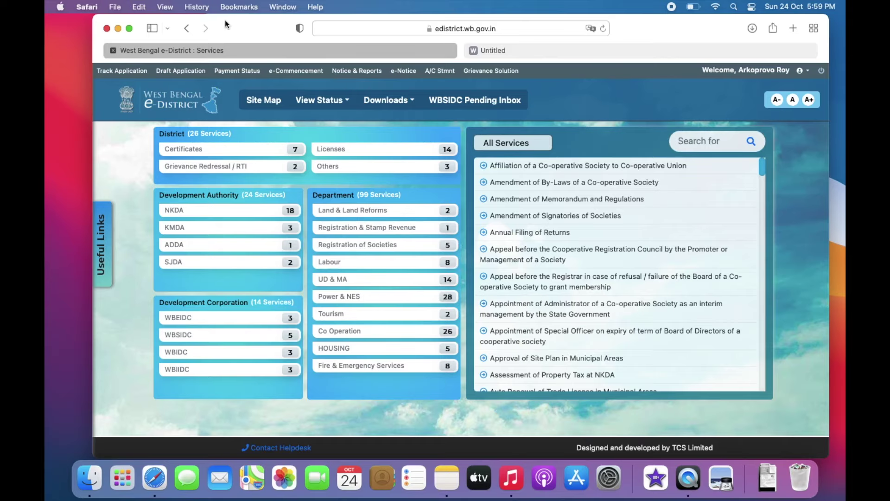
click(131, 29)
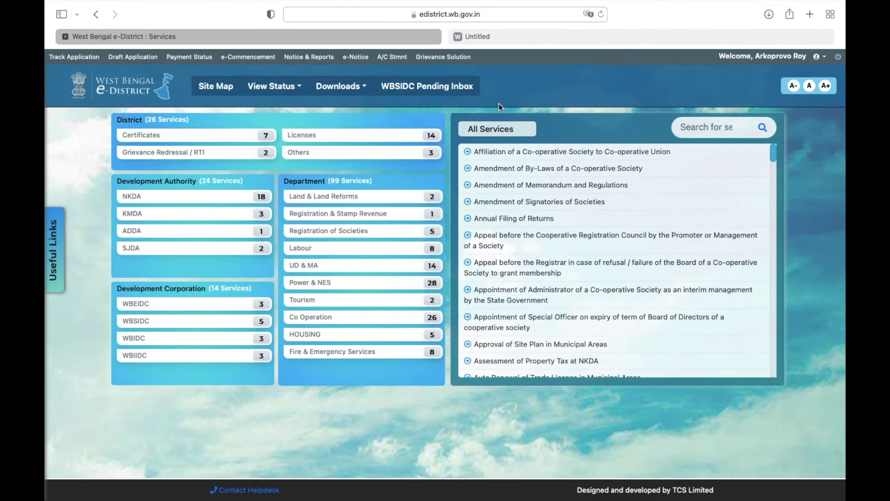
click(66, 36)
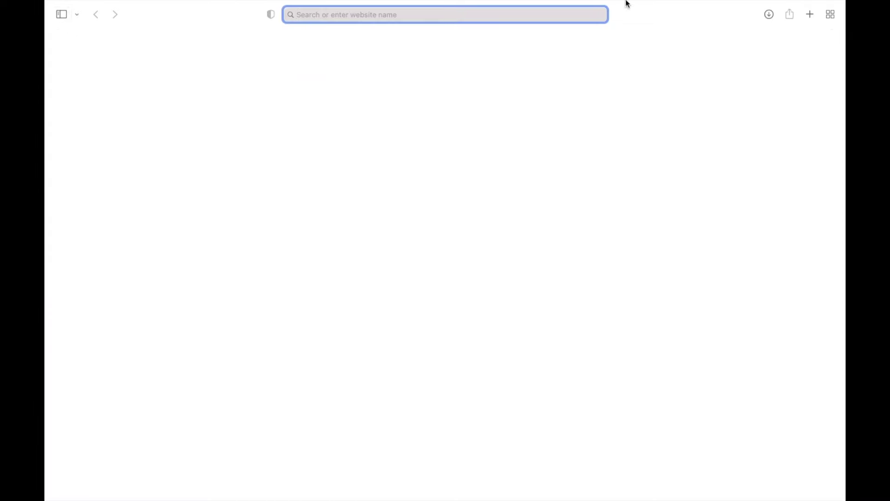